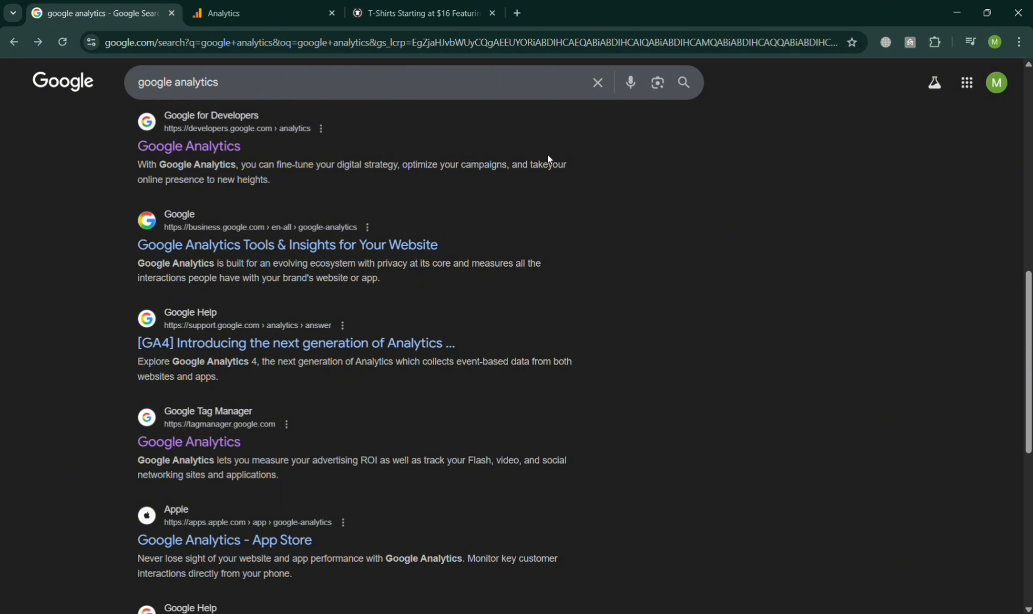
- Look through the TeePublic homepage, including its promotions, best sellers and shop category menu
scroll(547, 154, up, 9)
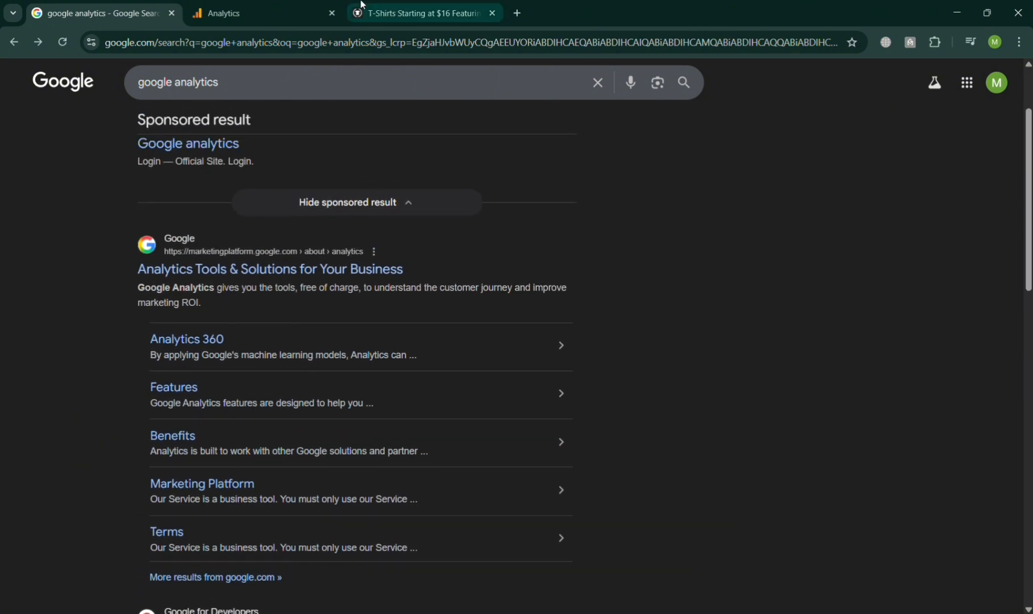
click(397, 7)
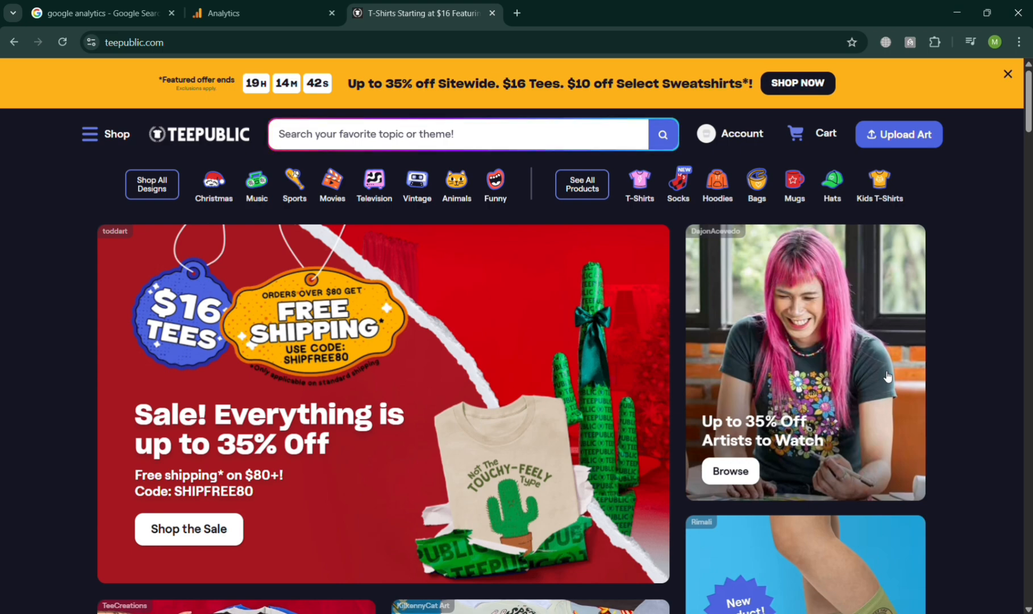
scroll(978, 339, down, 5)
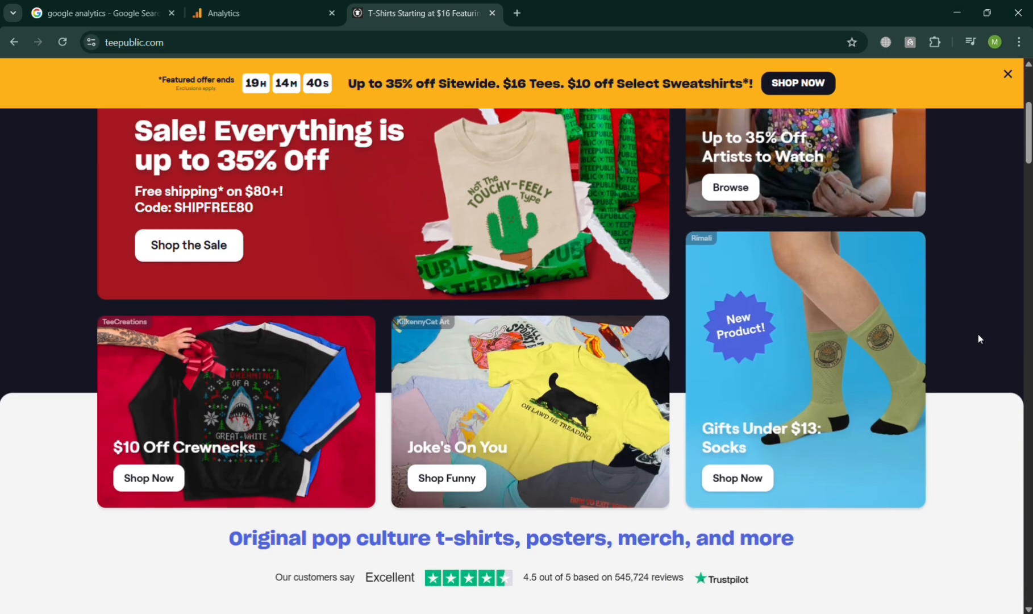
scroll(978, 339, down, 10)
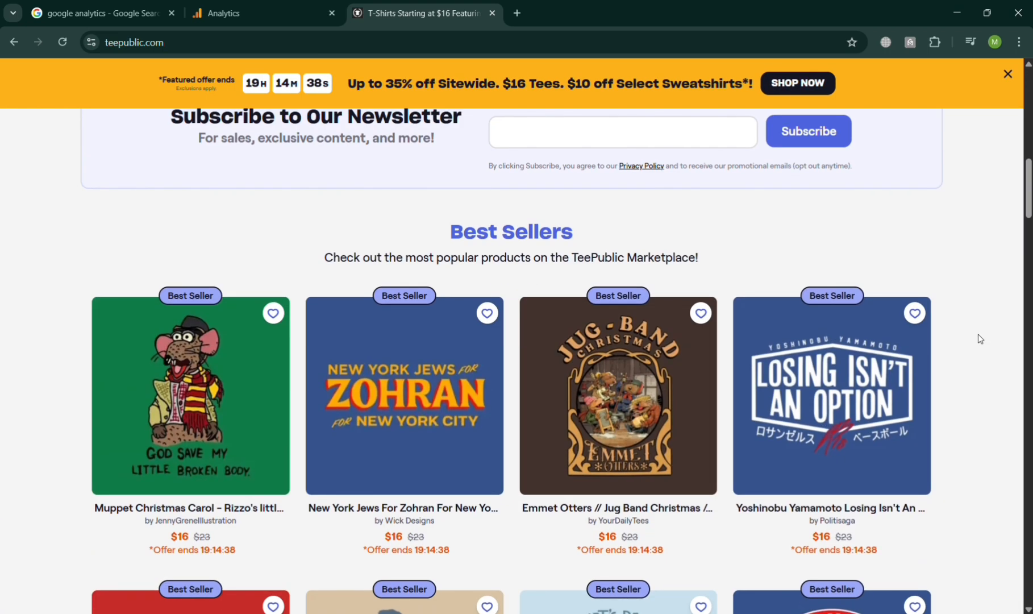
scroll(979, 339, down, 9)
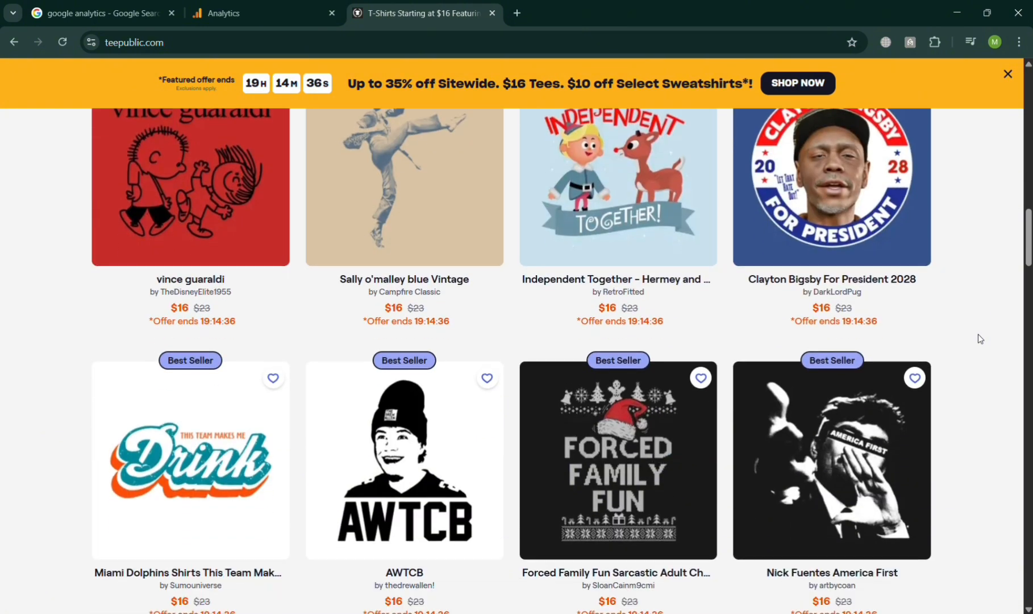
scroll(978, 338, down, 1)
scroll(979, 339, up, 6)
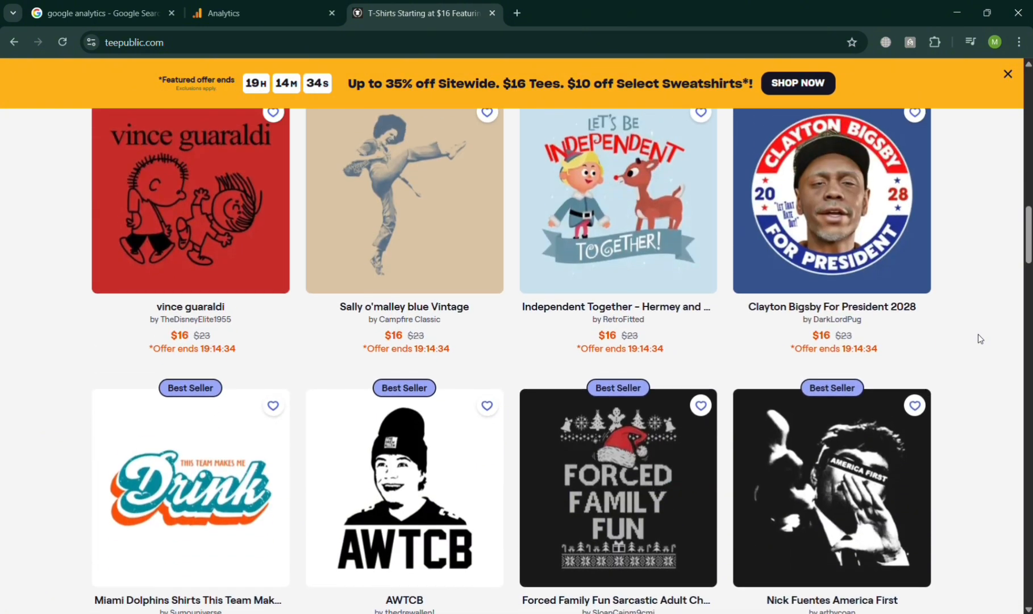
scroll(979, 339, up, 3)
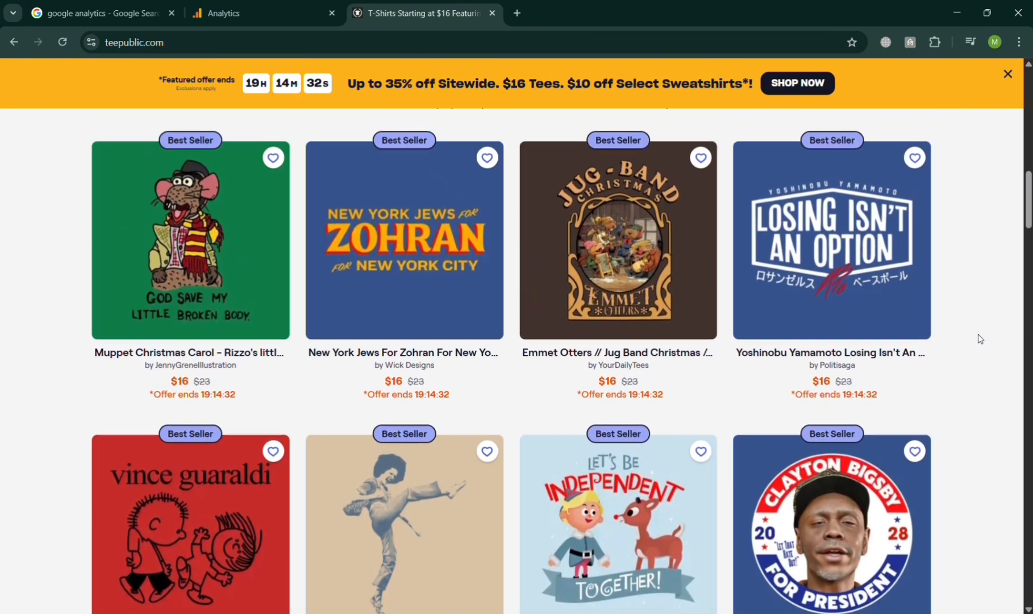
scroll(980, 339, up, 8)
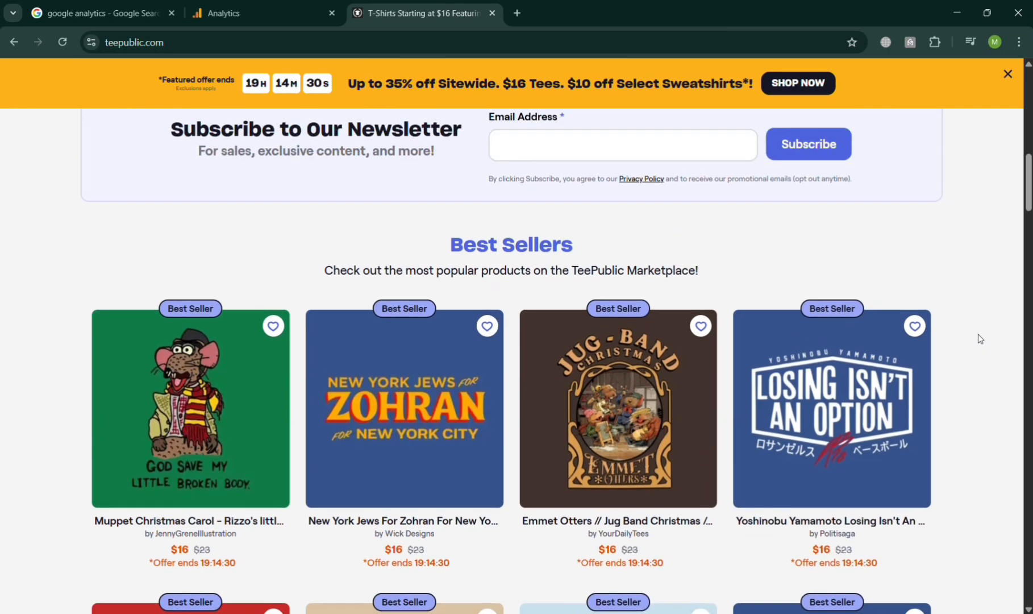
scroll(979, 336, up, 8)
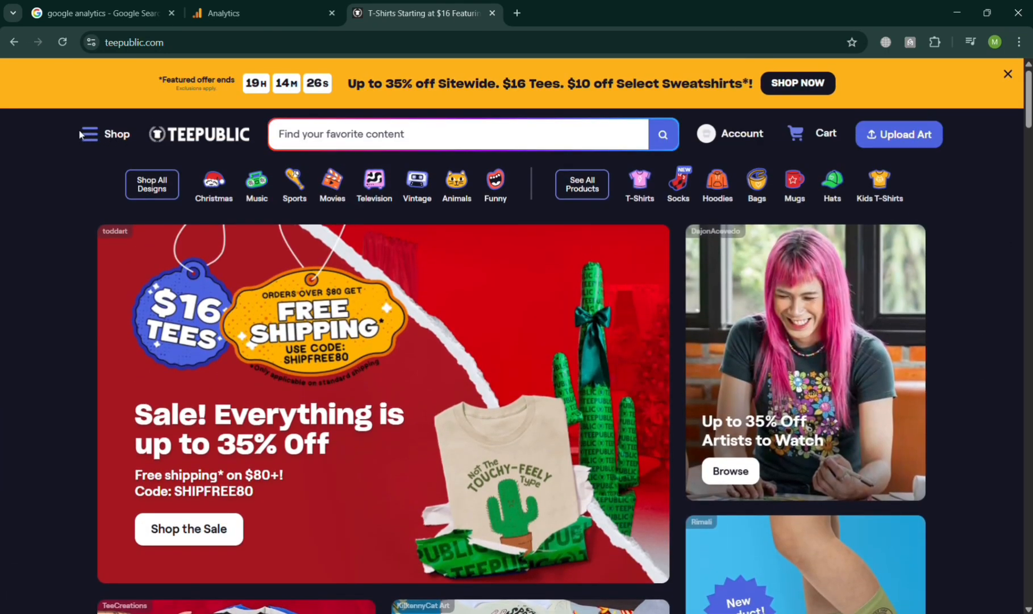
click(88, 138)
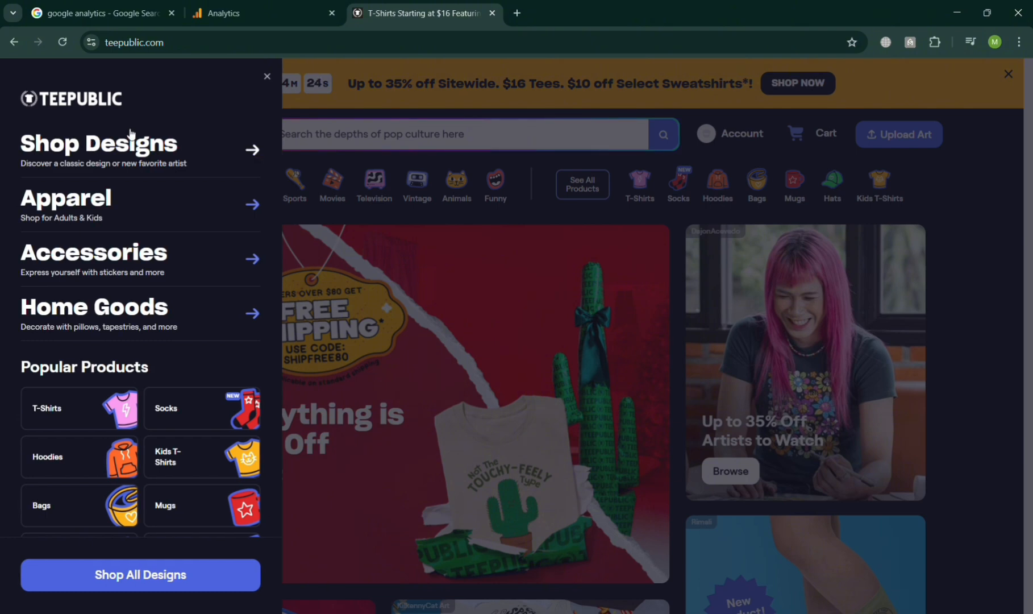
click(267, 76)
scroll(566, 421, down, 4)
scroll(566, 420, up, 4)
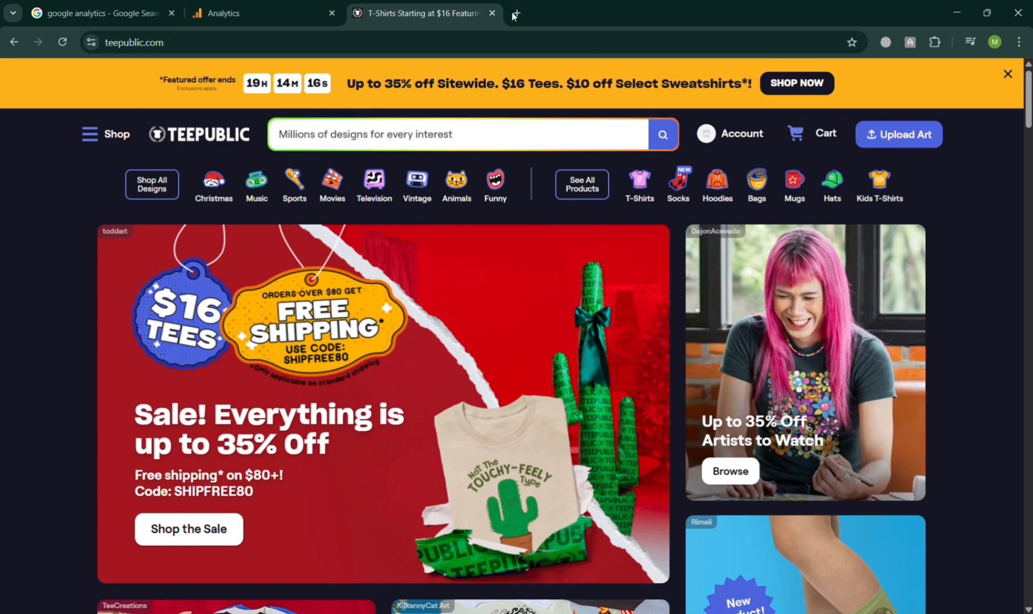
- Return to the Google search results for "google analytics" and look over the listed pages
click(146, 5)
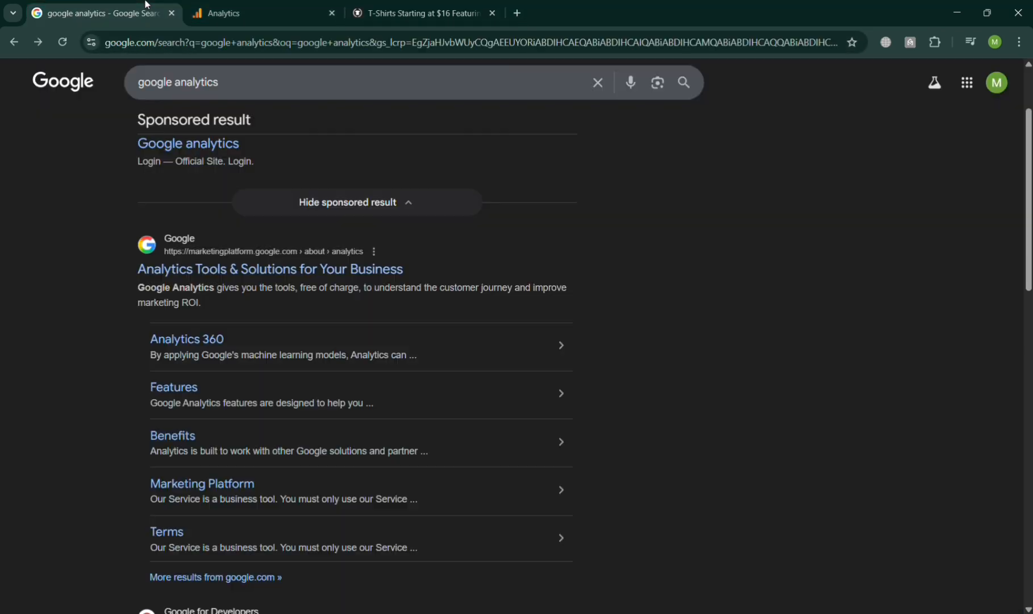
scroll(266, 91, up, 2)
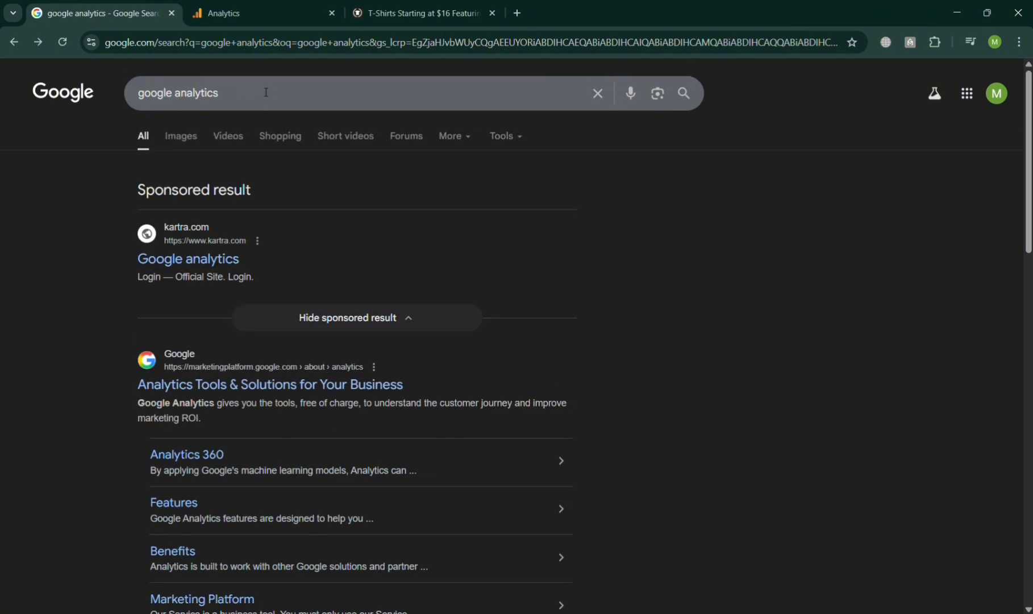
scroll(274, 531, down, 5)
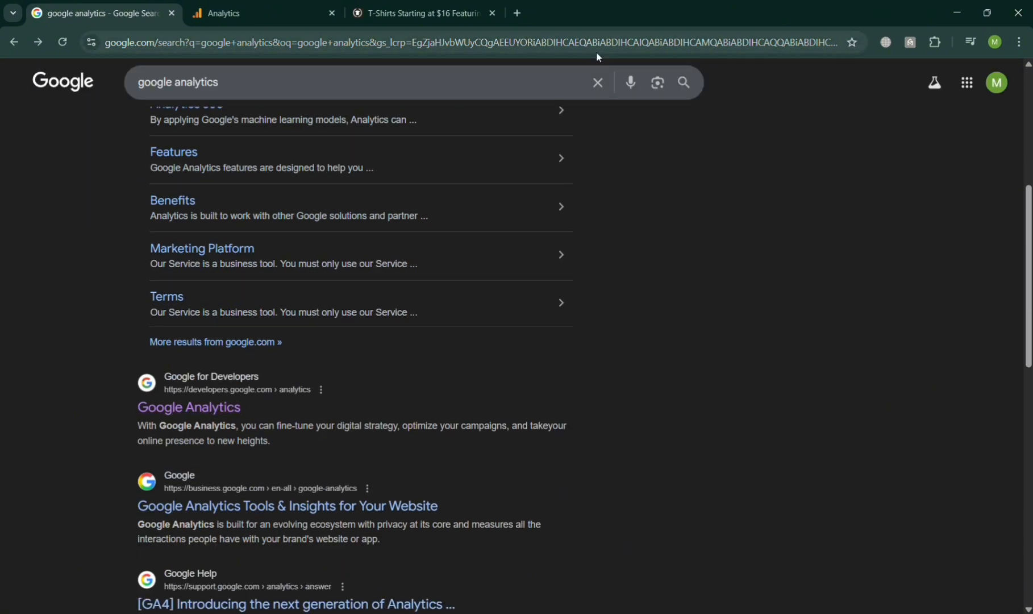
- Switch to Google Analytics, exit the open account creation form and view the Home page of the REDBUBS property
click(244, 6)
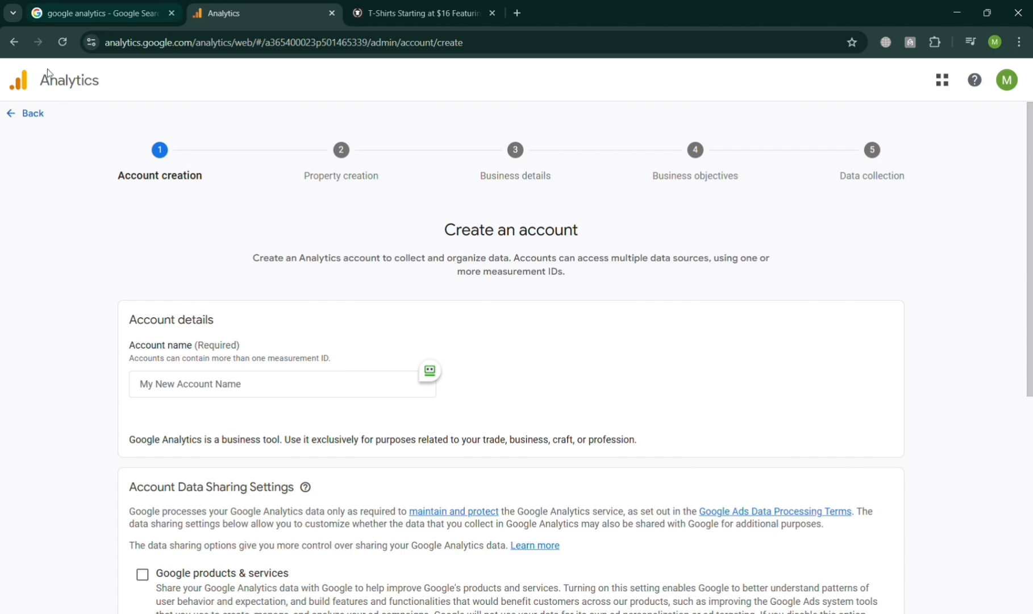
click(14, 117)
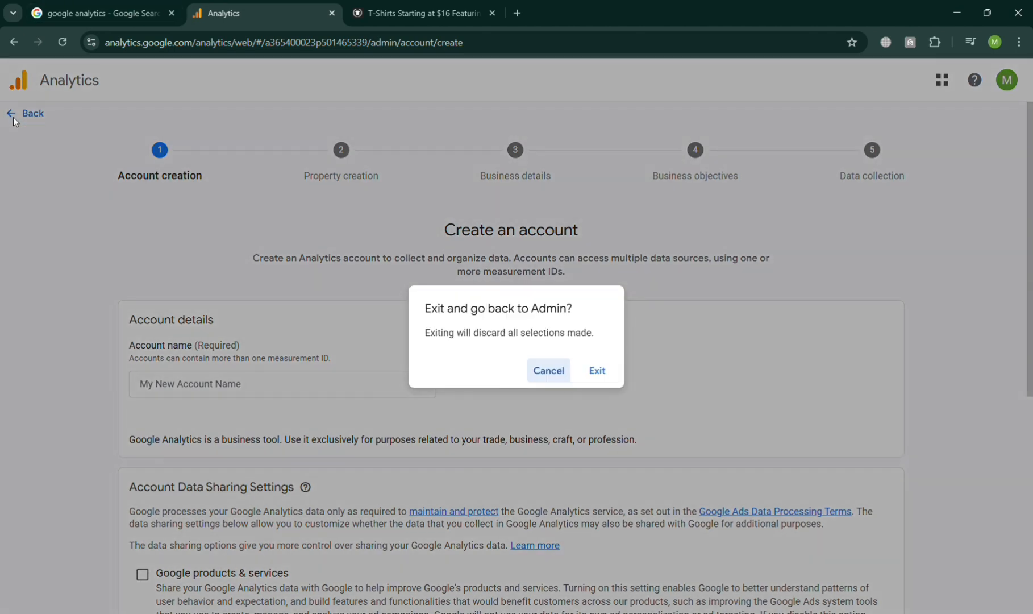
click(594, 370)
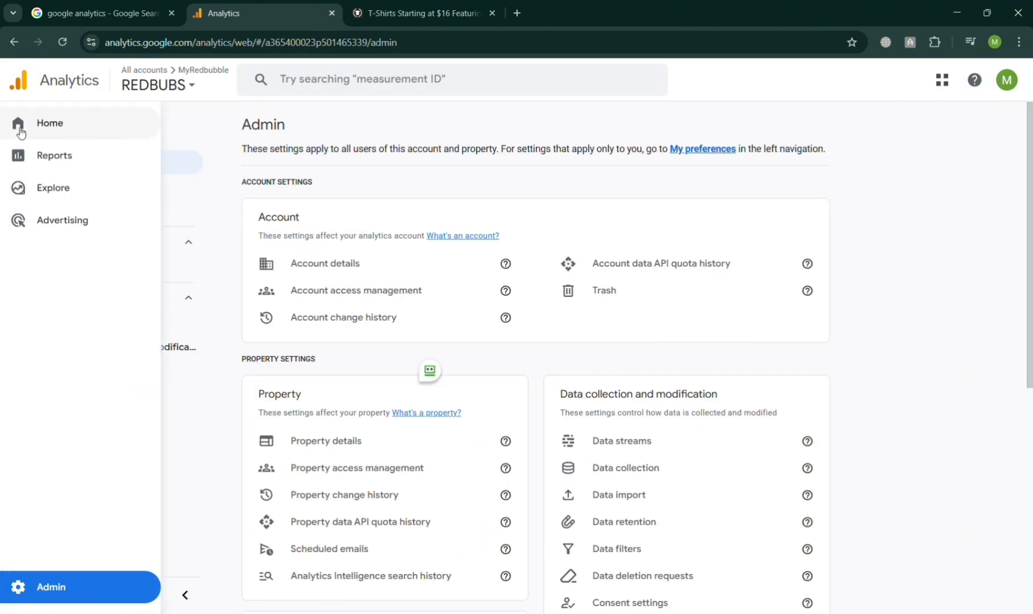
click(20, 132)
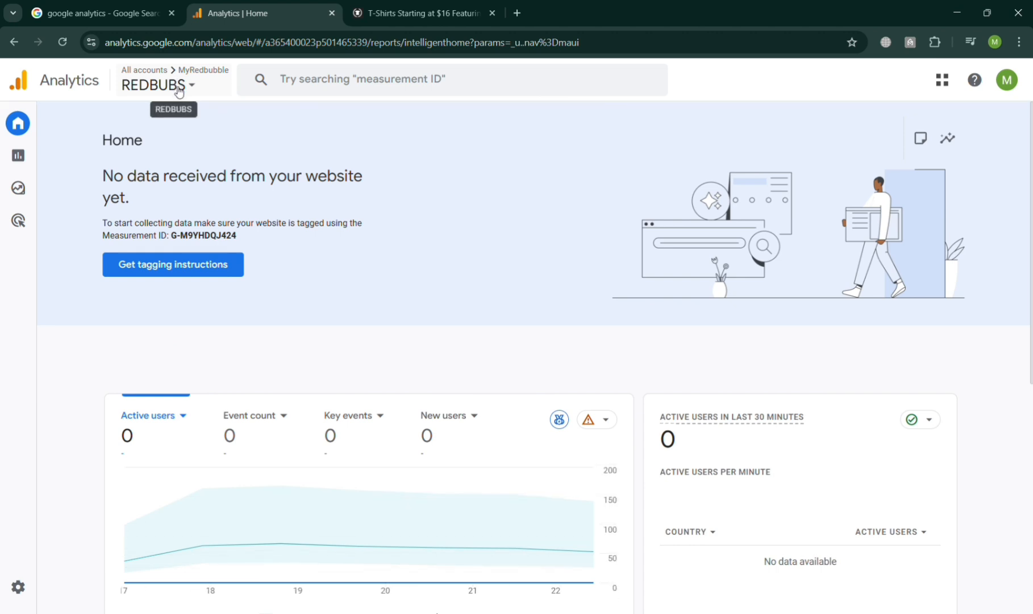
scroll(381, 558, down, 5)
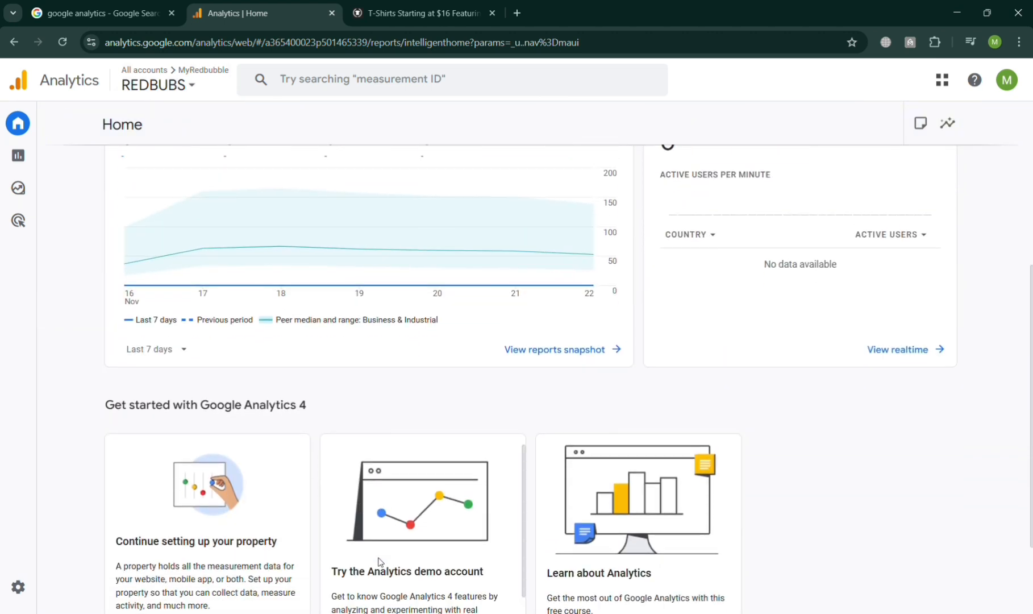
scroll(381, 562, up, 5)
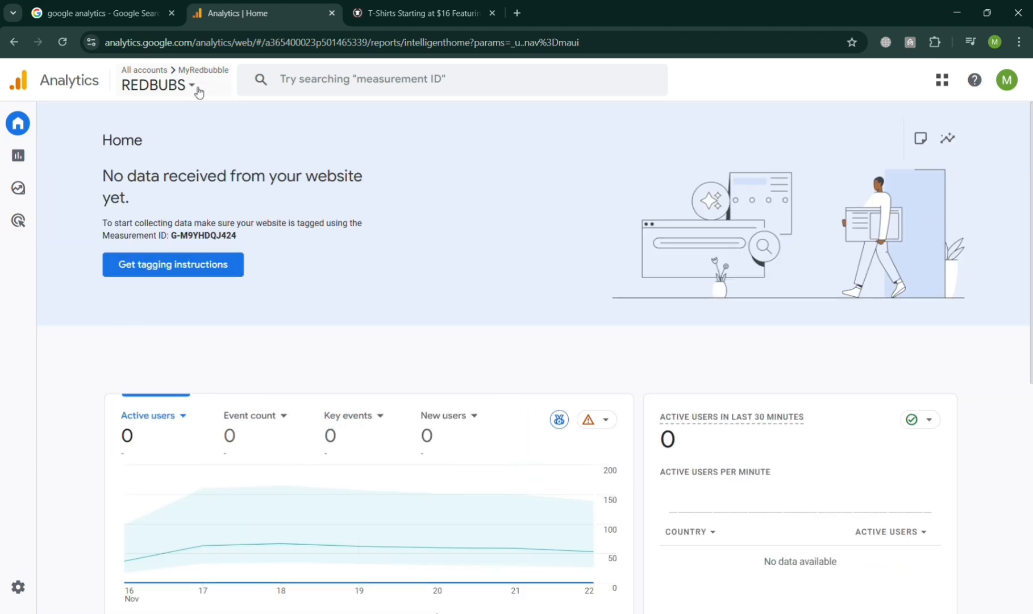
- Start a new Analytics account from the Admin page and name it "TeePublic Acc"
mouse_move(8, 234)
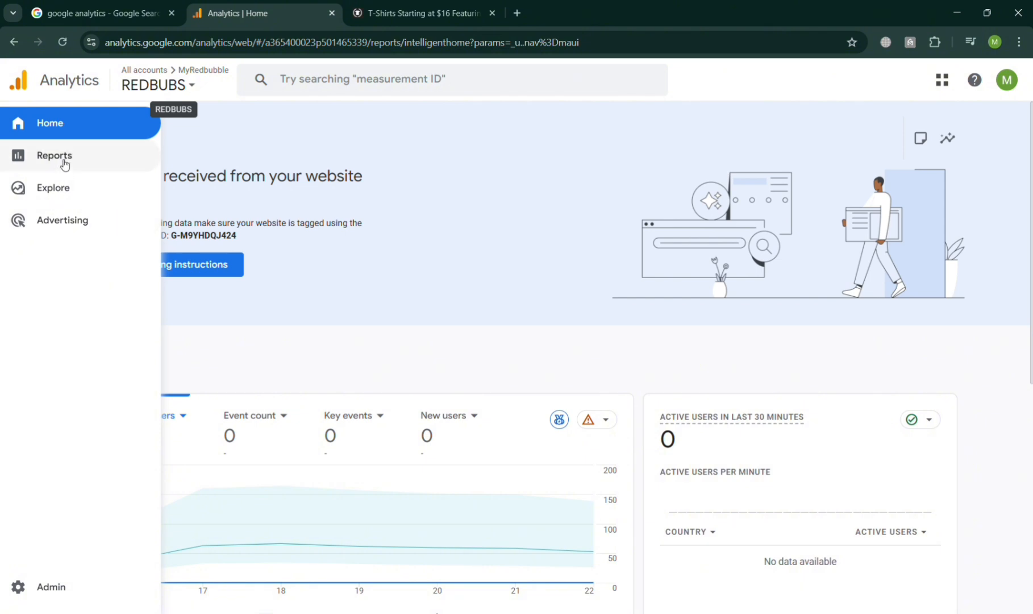
click(50, 582)
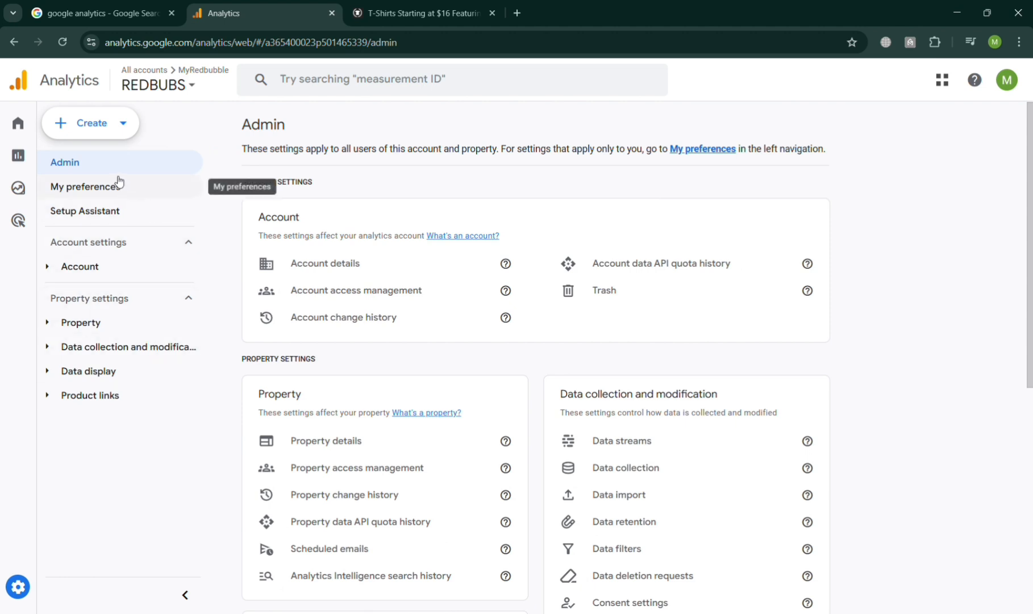
click(86, 129)
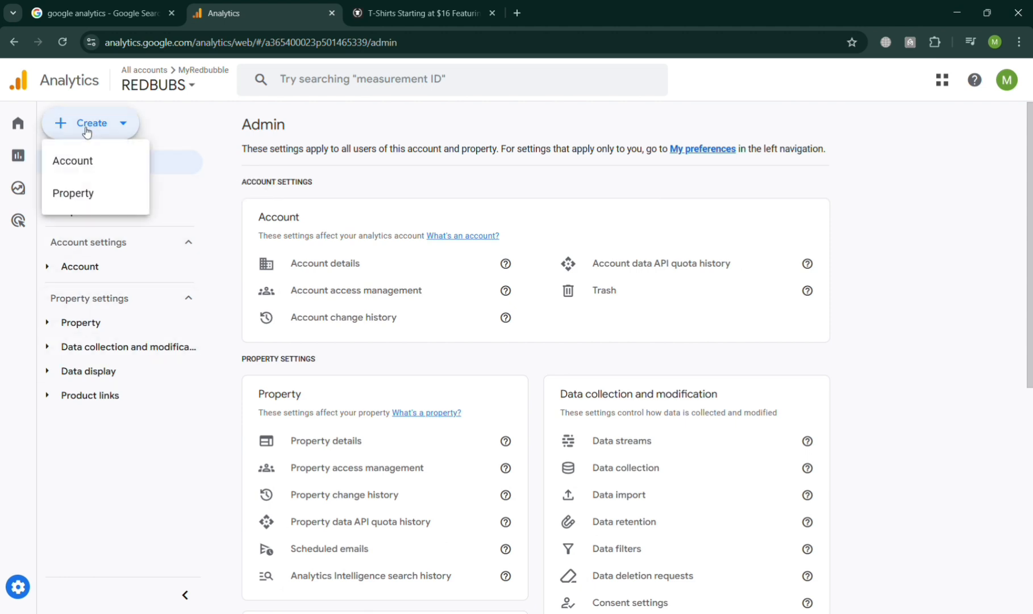
click(101, 165)
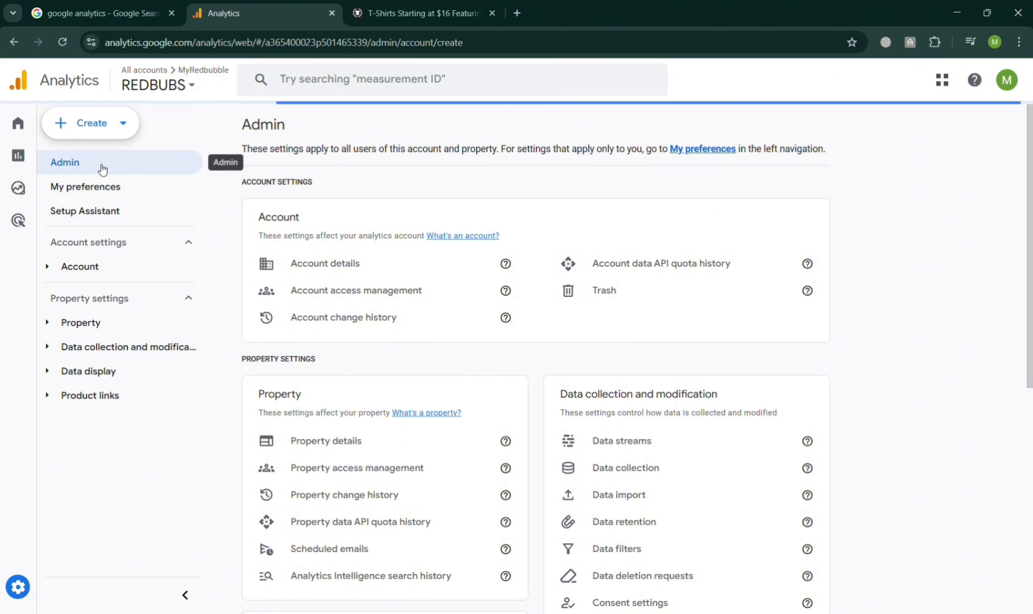
click(223, 389)
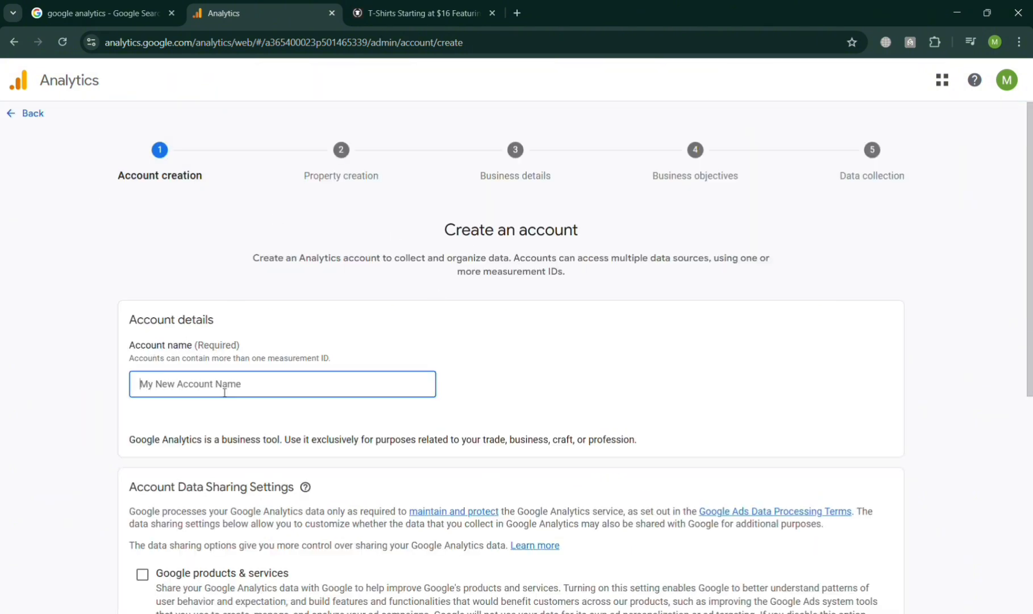
text(TeePublic Acc)
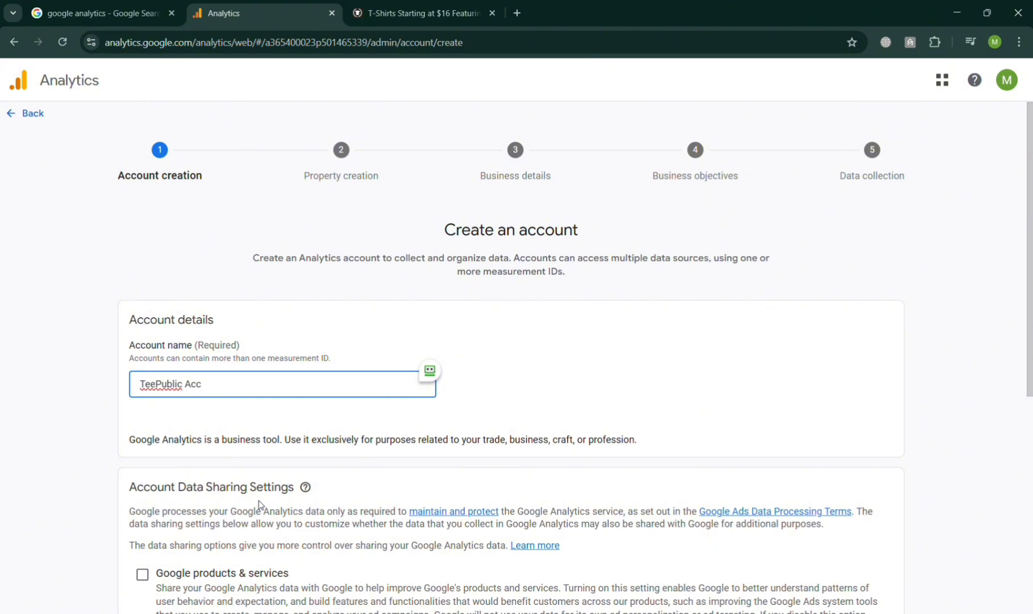
- Enable data sharing with Google products & services and continue to property creation
scroll(260, 504, down, 4)
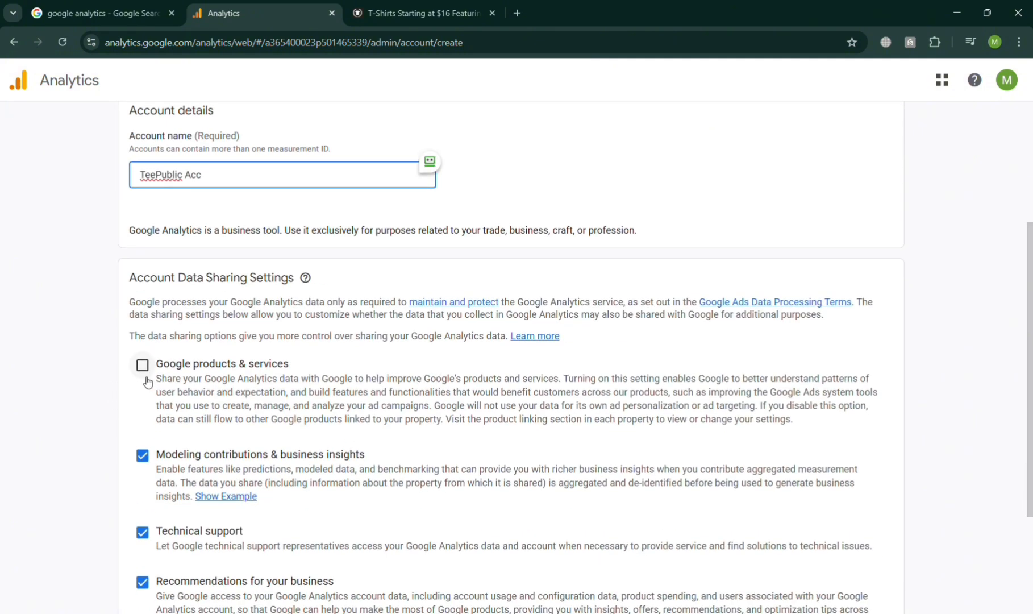
scroll(148, 382, down, 3)
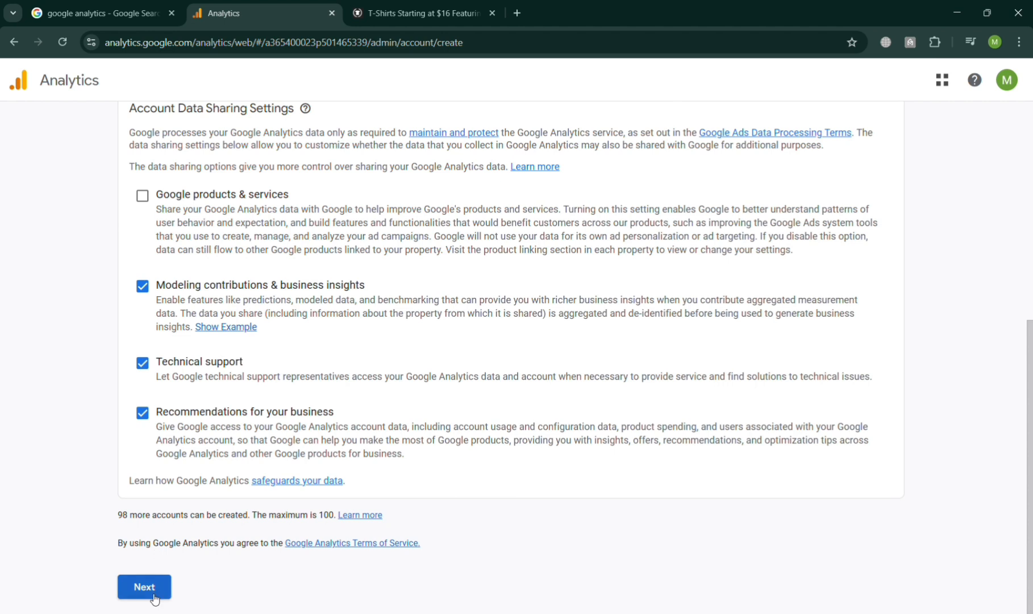
click(146, 205)
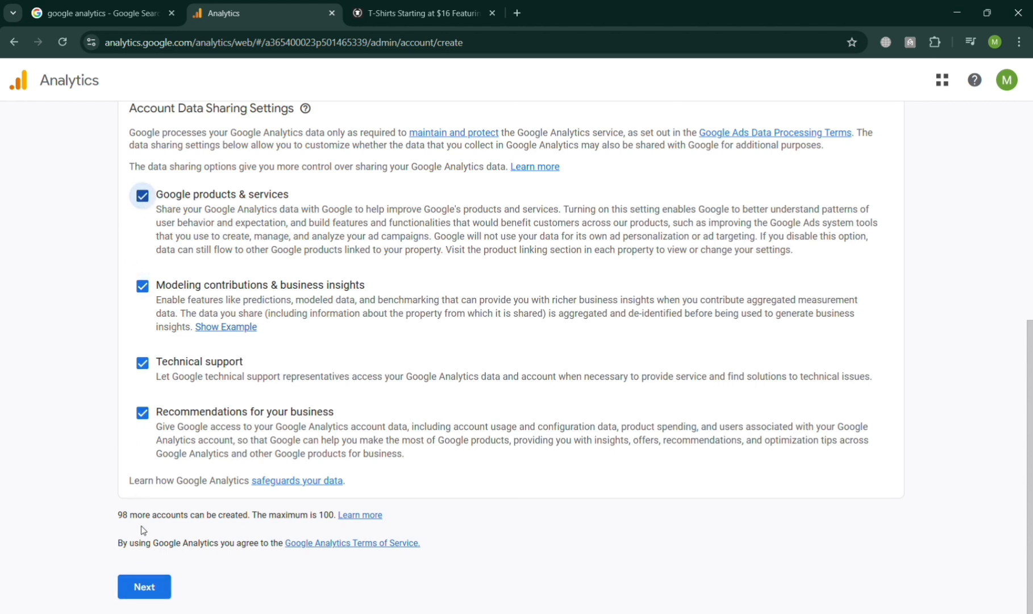
click(143, 581)
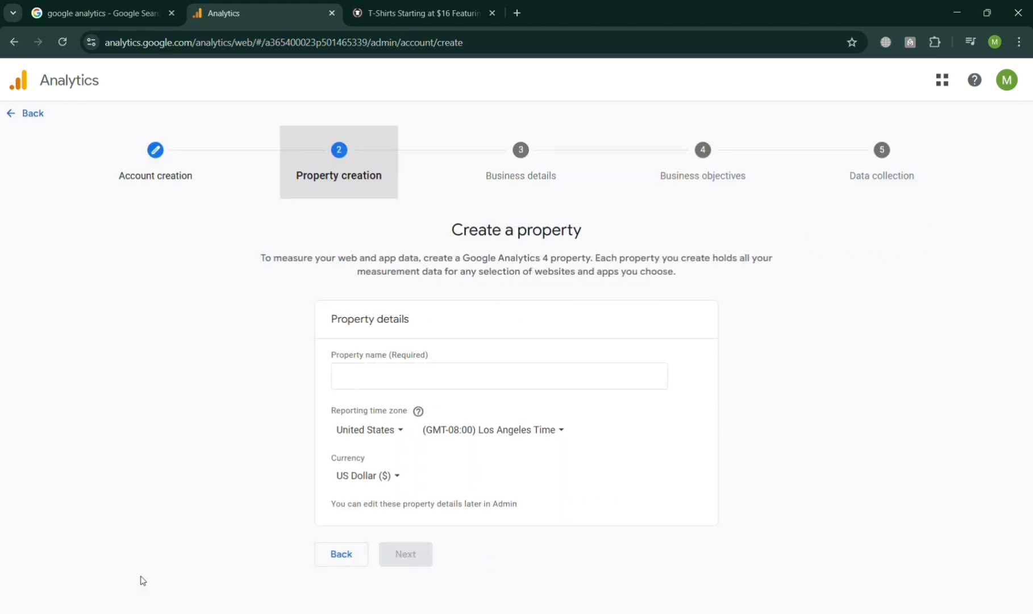
- Name the property "My Acc Teepublic" and continue to the business details
click(347, 378)
click(389, 382)
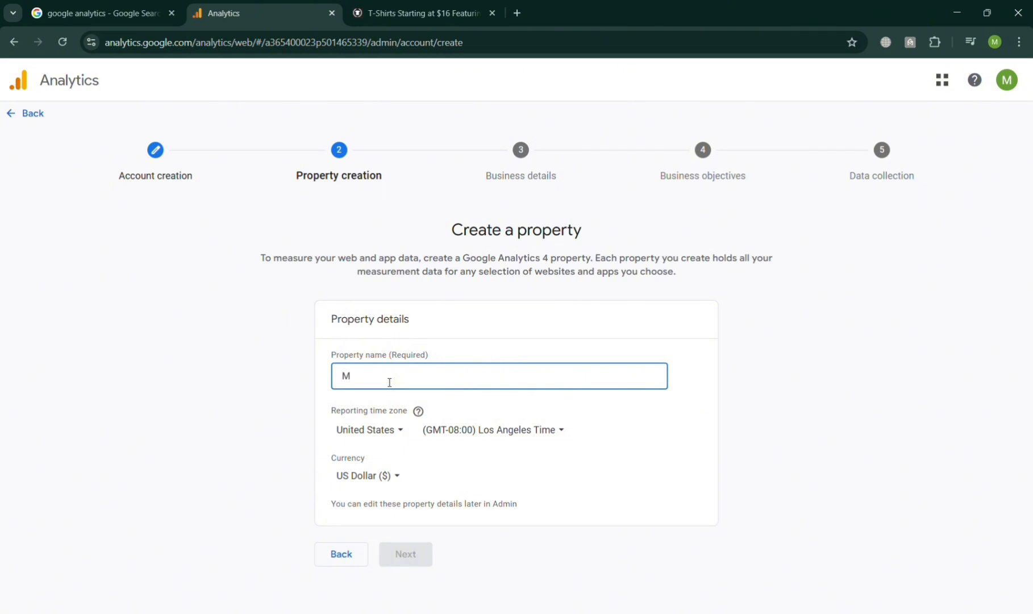
text(My Acc Teepublic)
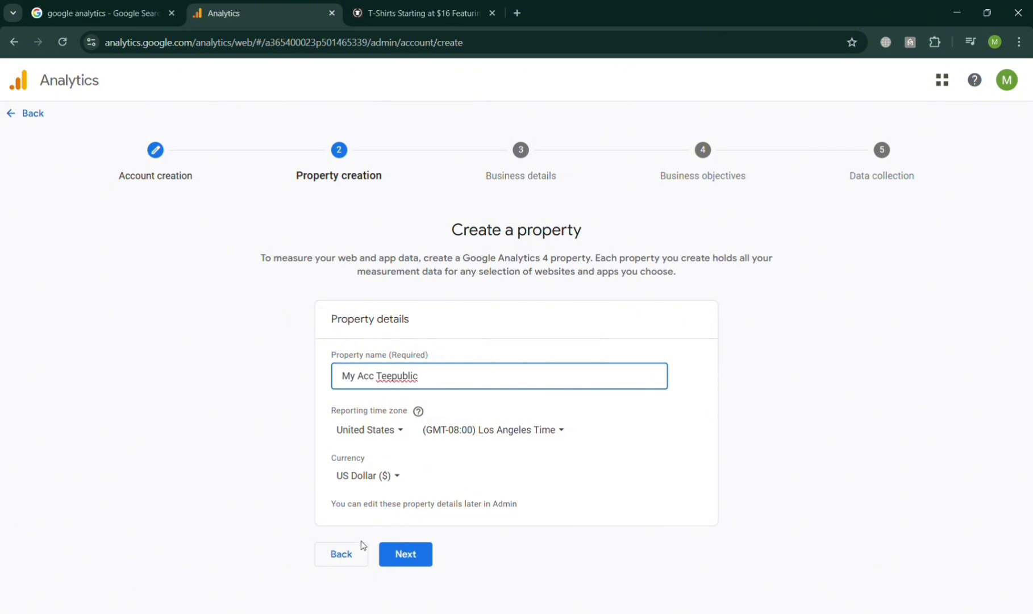
click(413, 560)
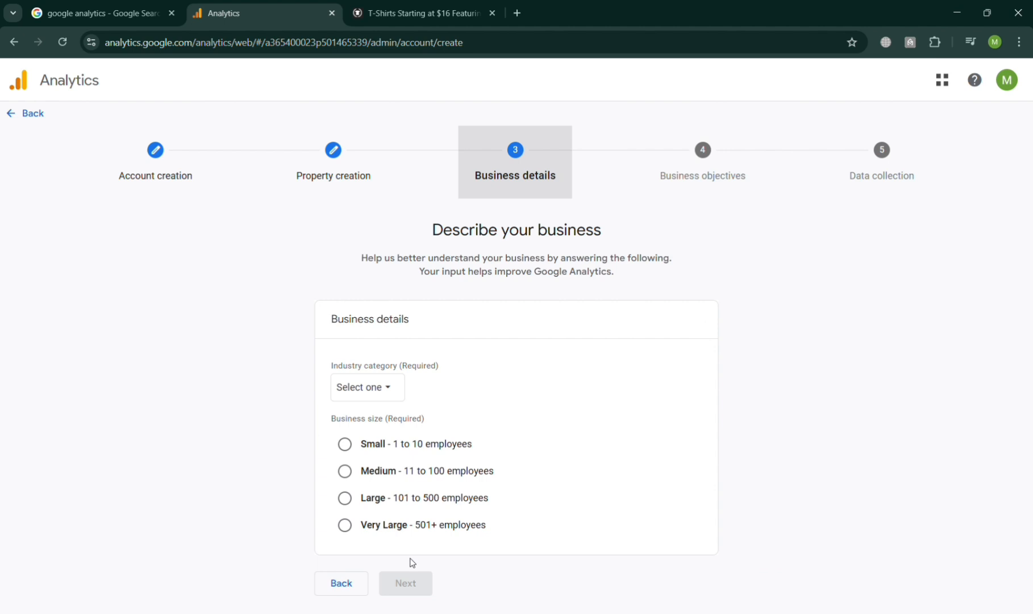
- Set the industry category to Arts & Entertainment and business size to Small, and continue to the business objectives
click(384, 389)
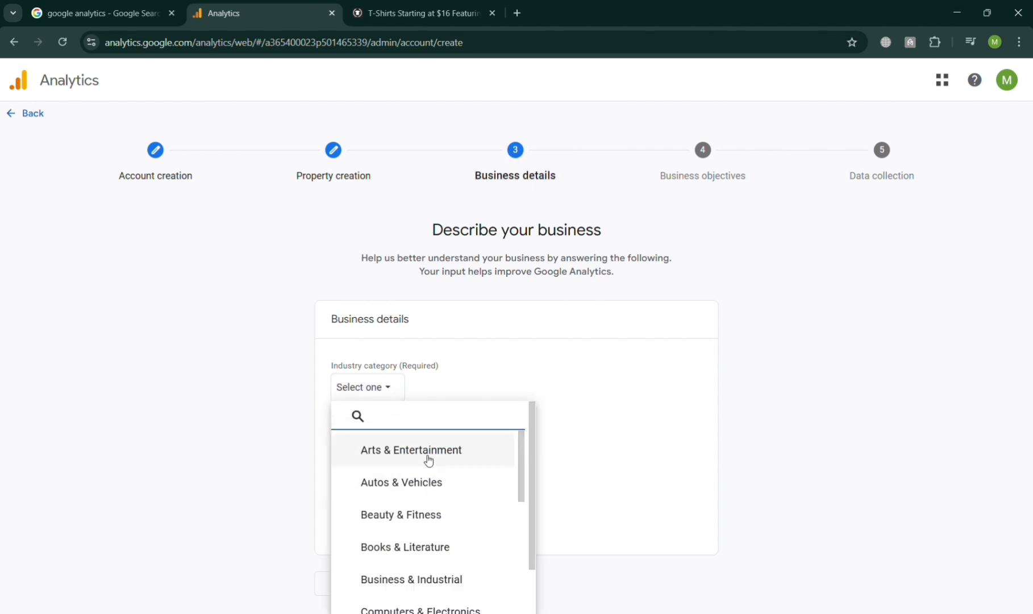
click(428, 459)
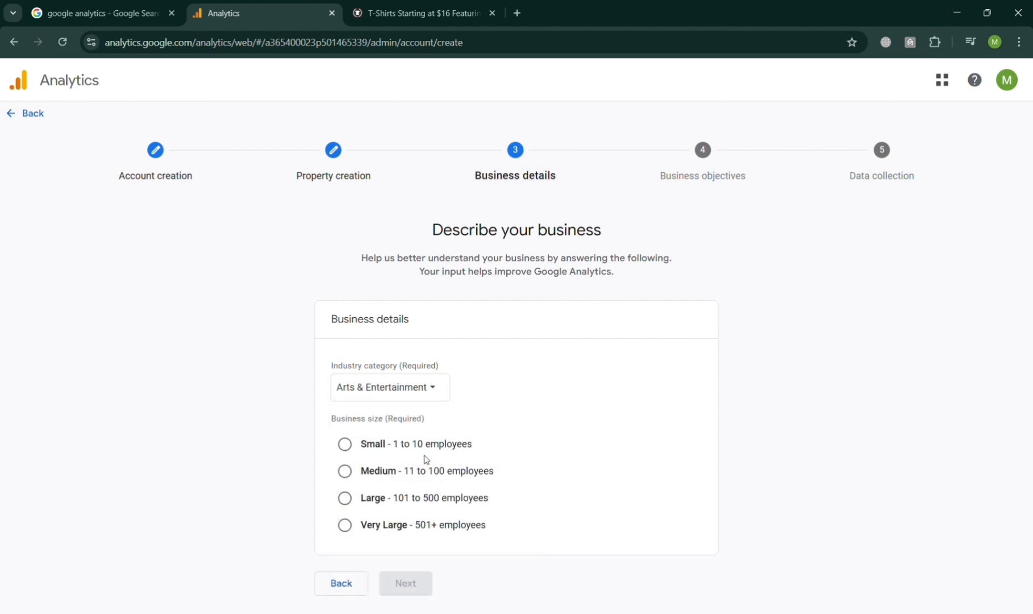
click(356, 455)
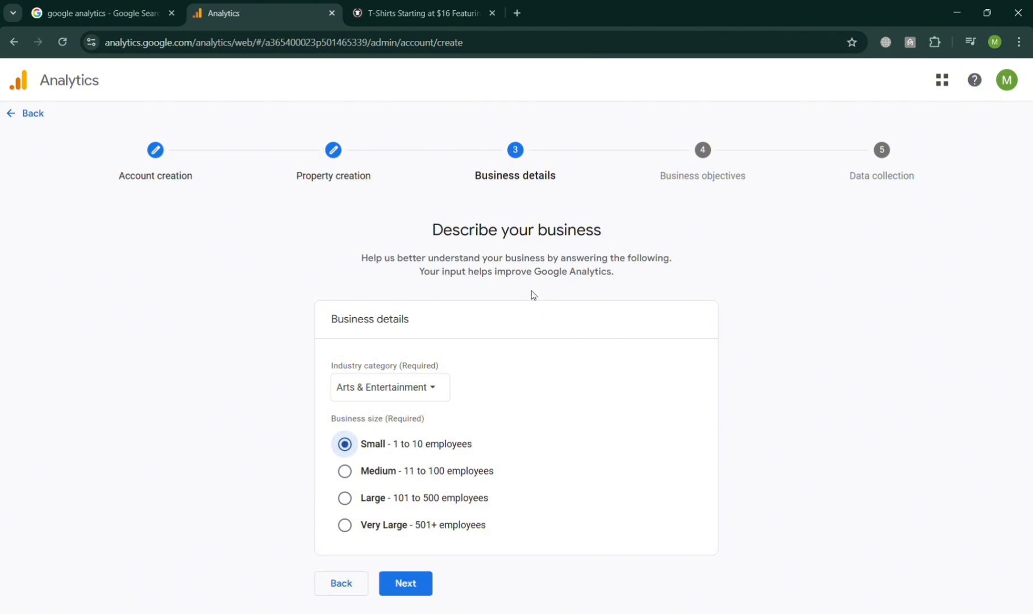
click(406, 584)
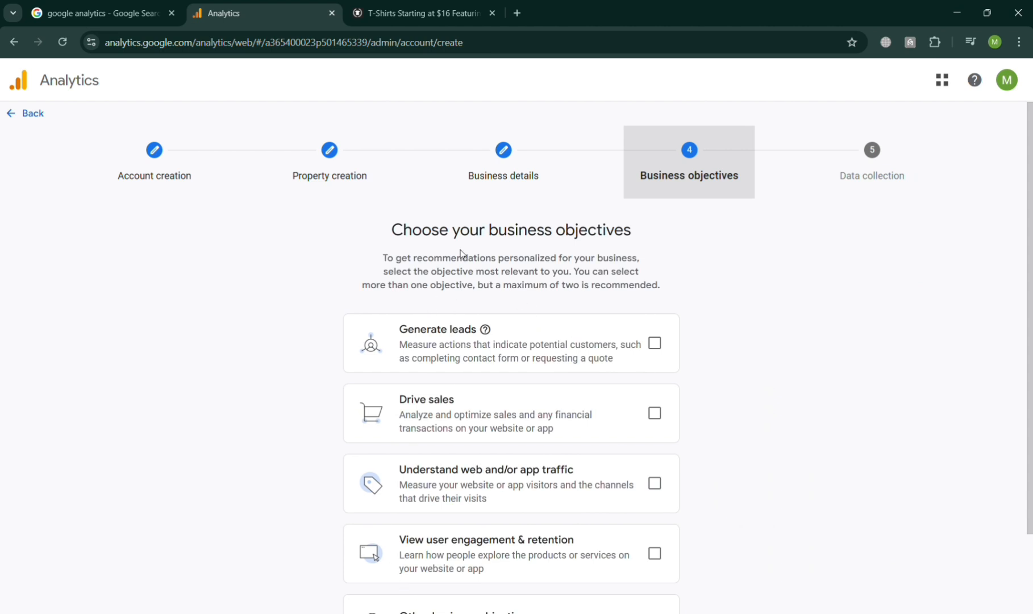
- Try to select all five business objectives, including Other business objectives
click(656, 343)
click(657, 417)
scroll(659, 422, down, 2)
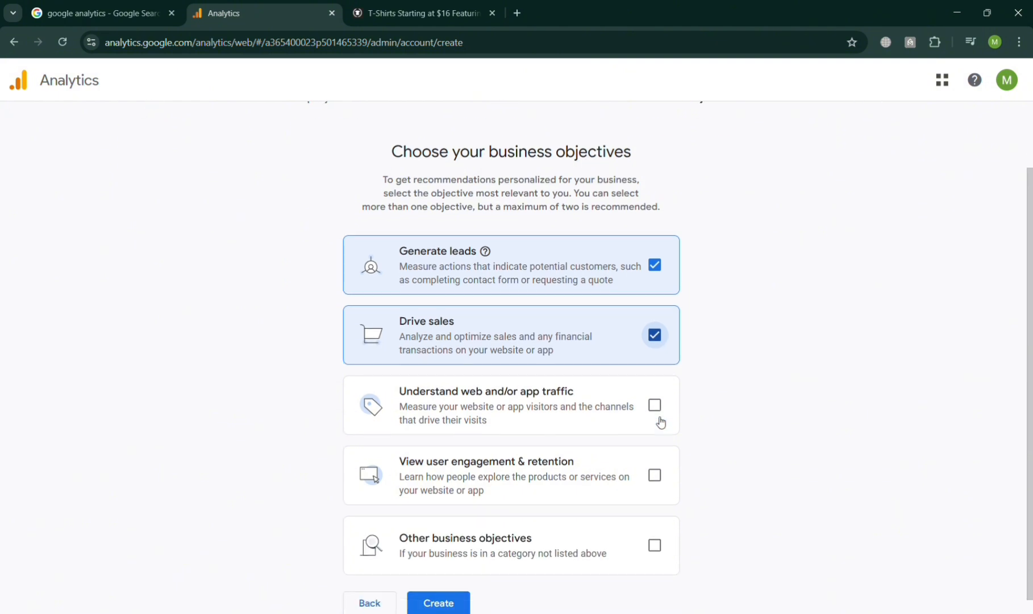
click(653, 410)
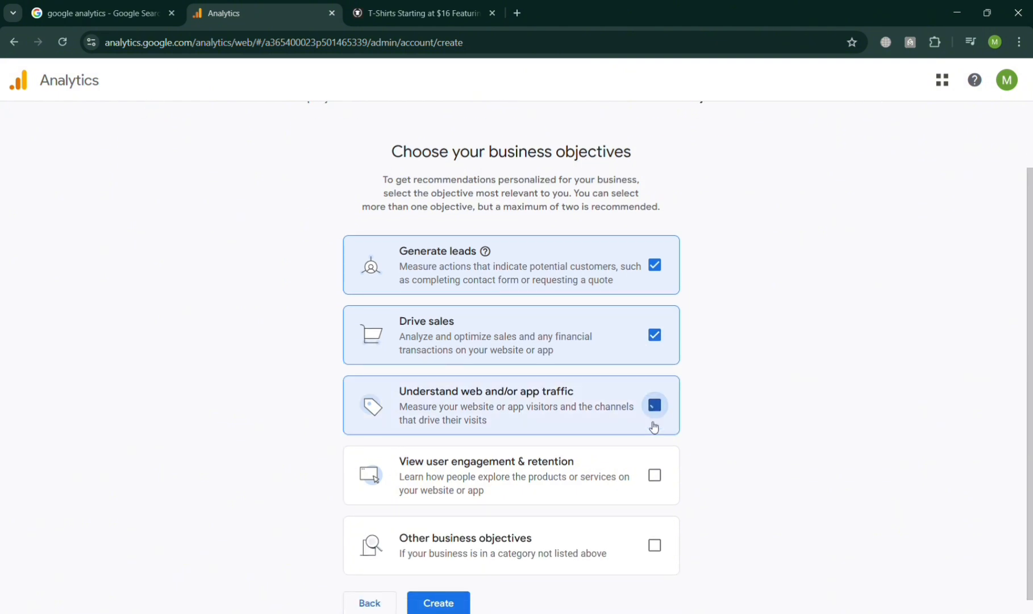
click(654, 478)
click(654, 543)
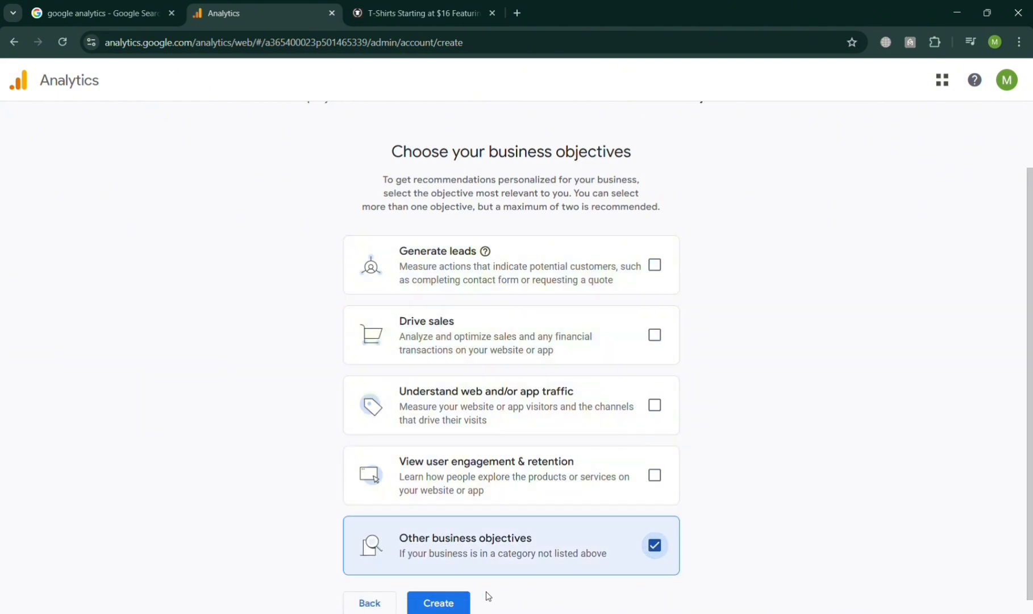
- Choose Generate leads and Drive sales as the business objectives and submit the account for creation
click(657, 270)
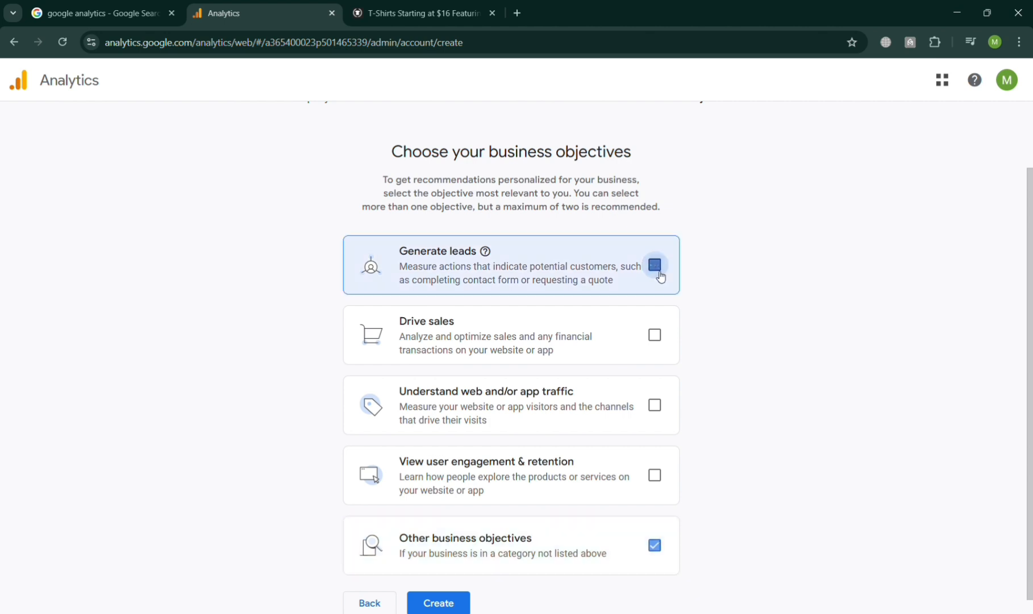
click(654, 325)
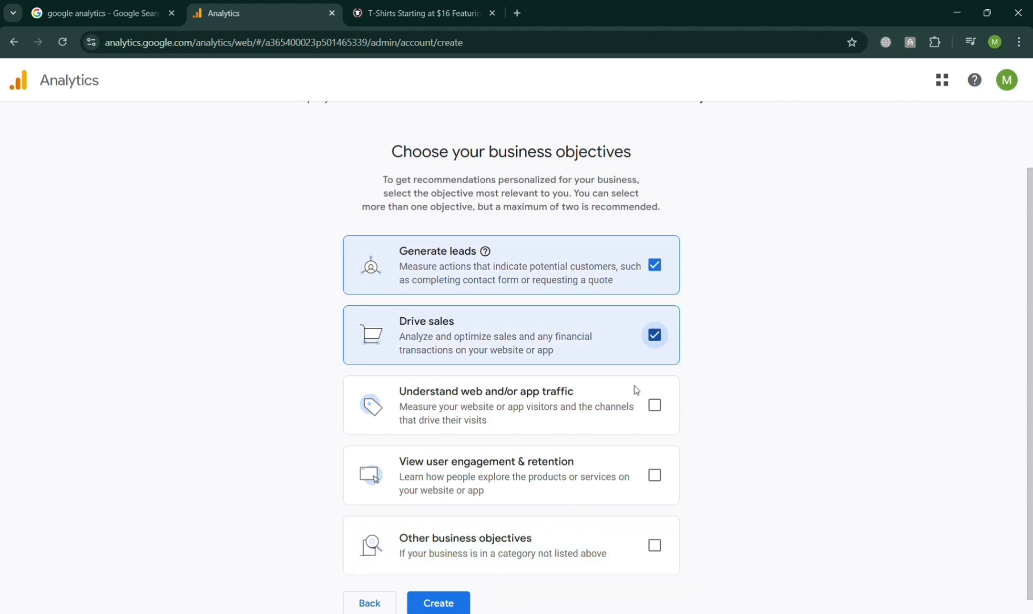
click(427, 600)
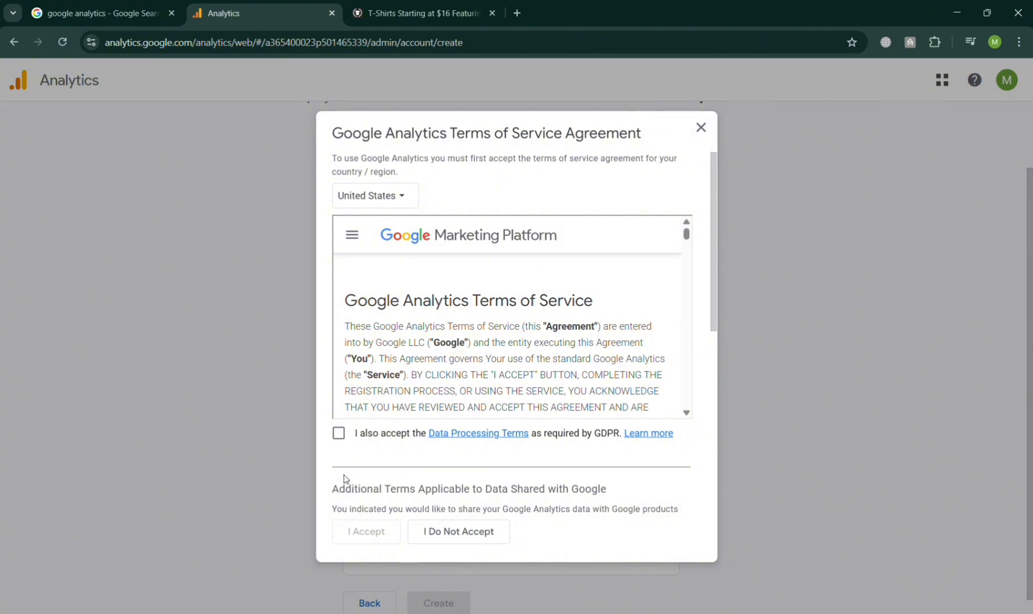
- Accept the Terms of Service, including the GDPR Data Processing Terms and the Measurement Controller-Controller Data Protection Terms
click(339, 436)
scroll(464, 371, down, 20)
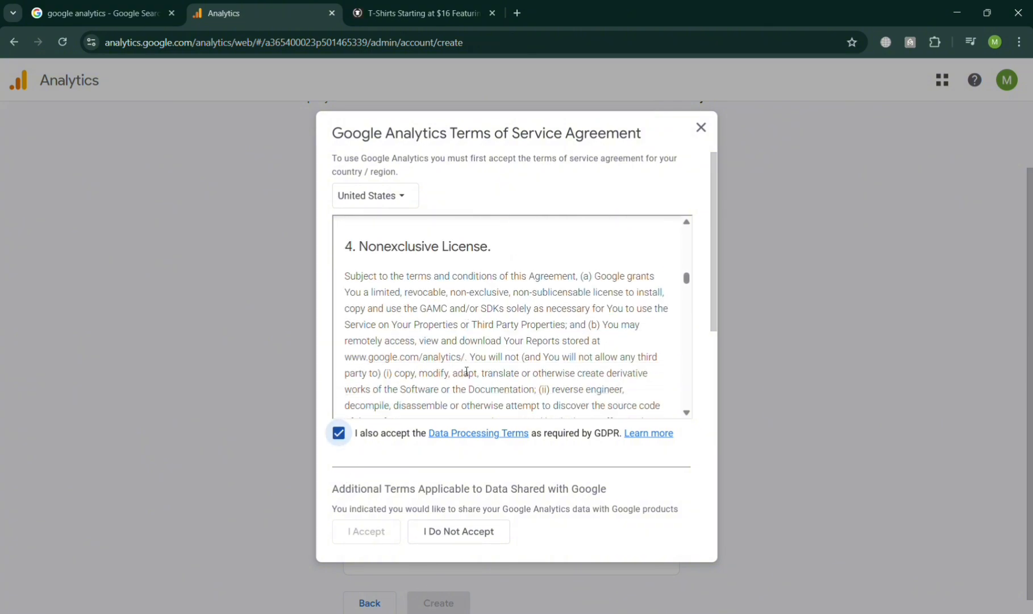
scroll(464, 371, down, 20)
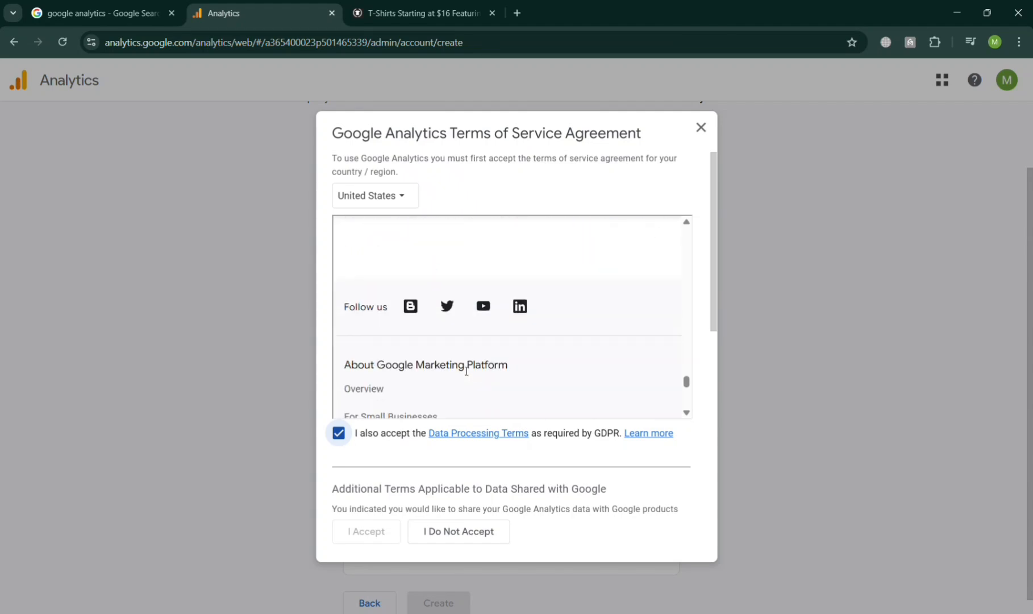
scroll(463, 371, down, 15)
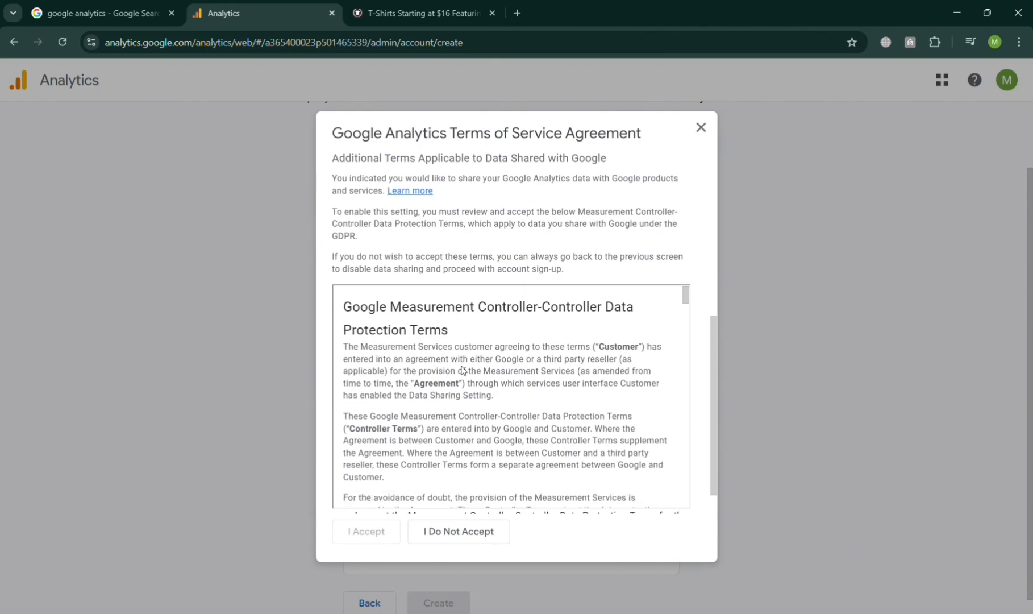
click(338, 488)
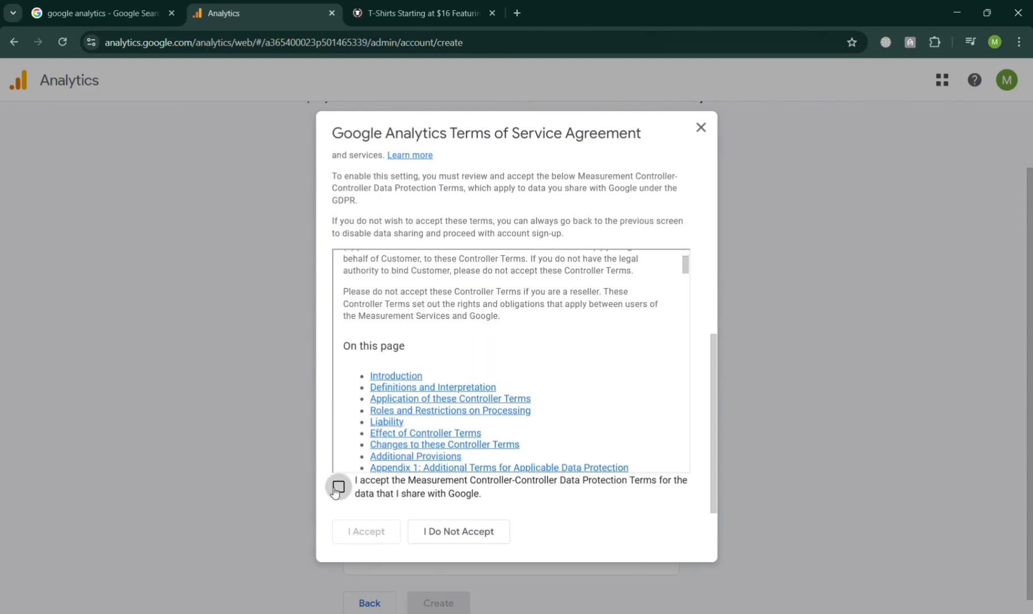
click(366, 533)
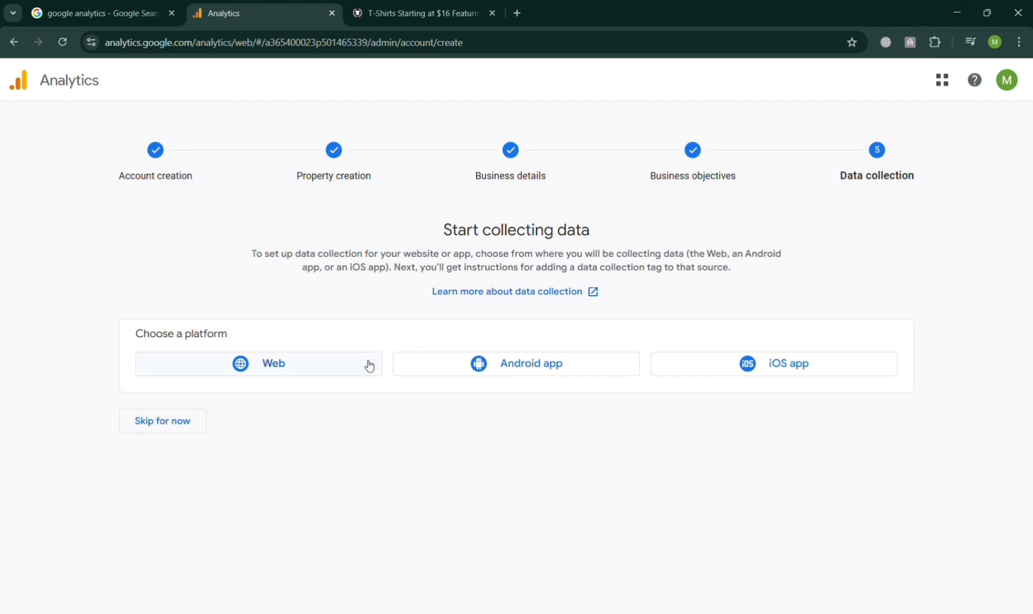
- Skip the platform choice, leave the setup wizard and go to the Home page of the My Acc Teepublic property
click(172, 423)
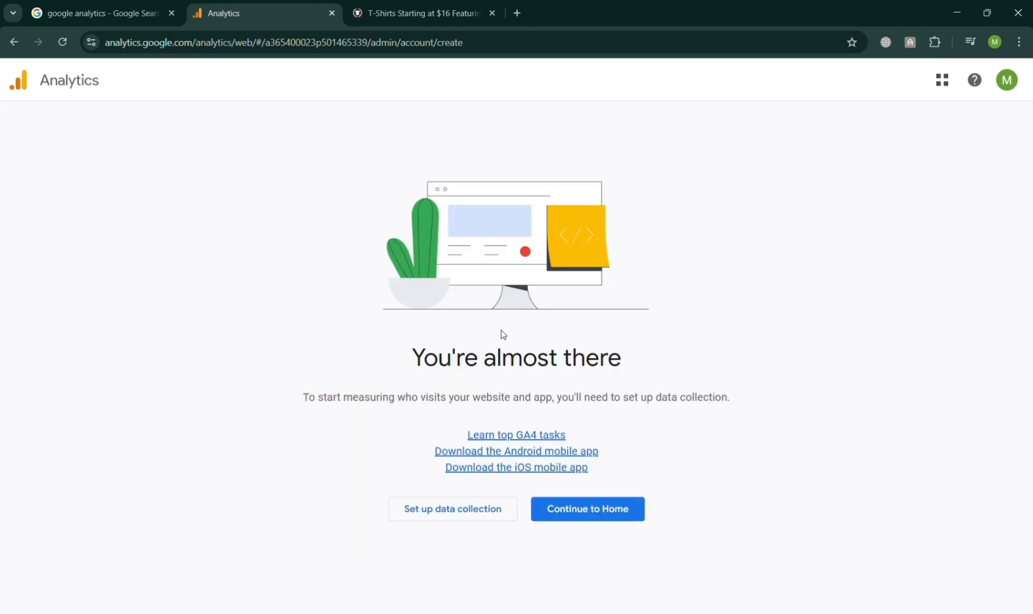
click(475, 522)
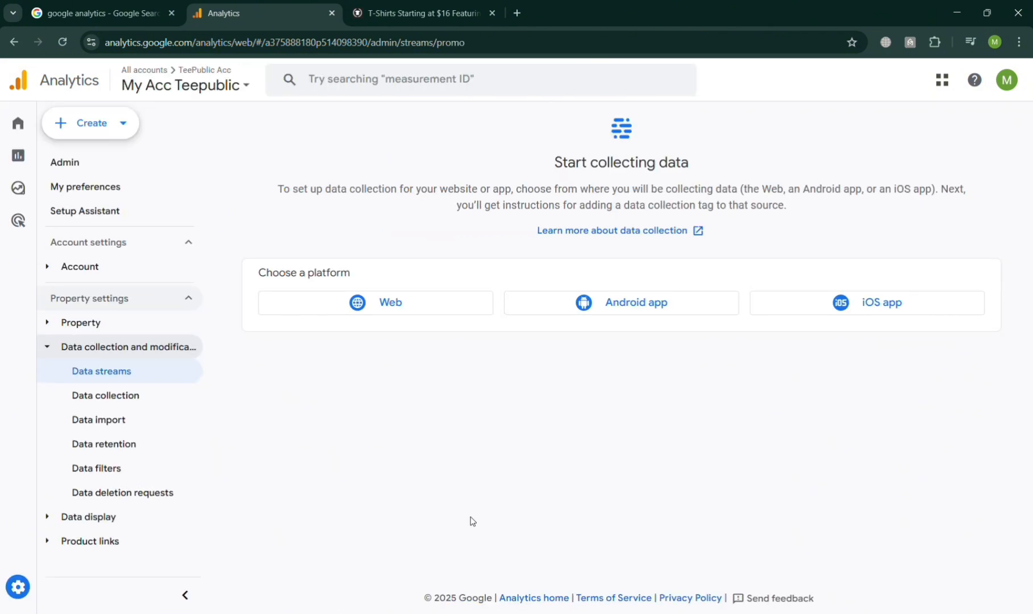
mouse_move(17, 126)
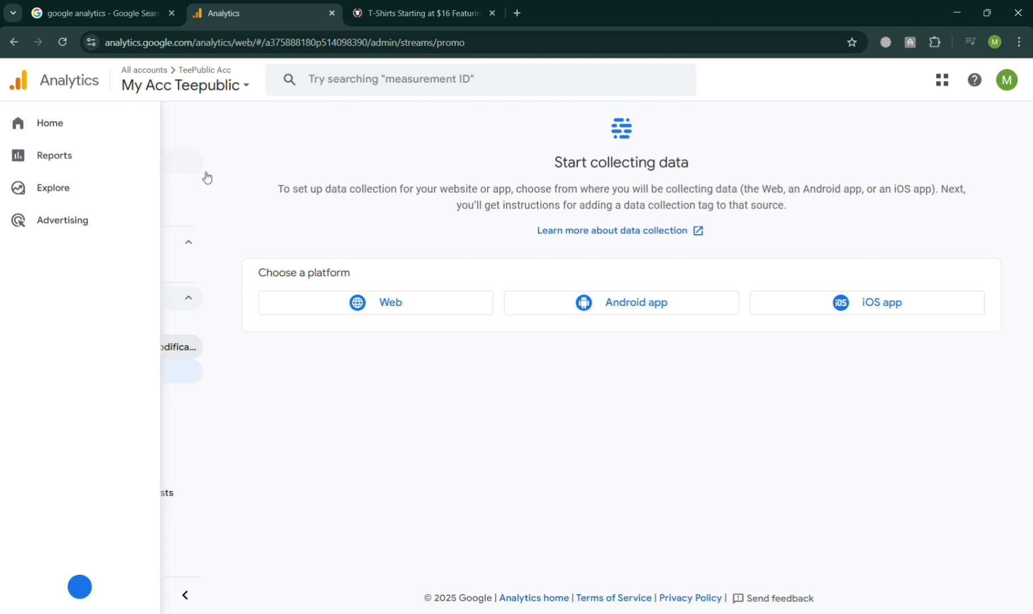
click(27, 137)
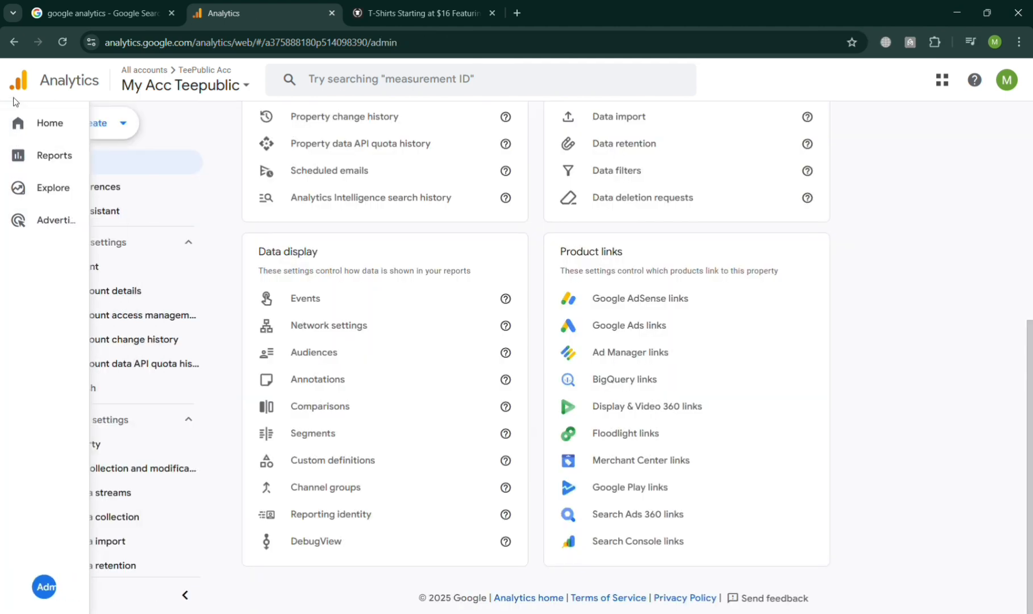
click(43, 126)
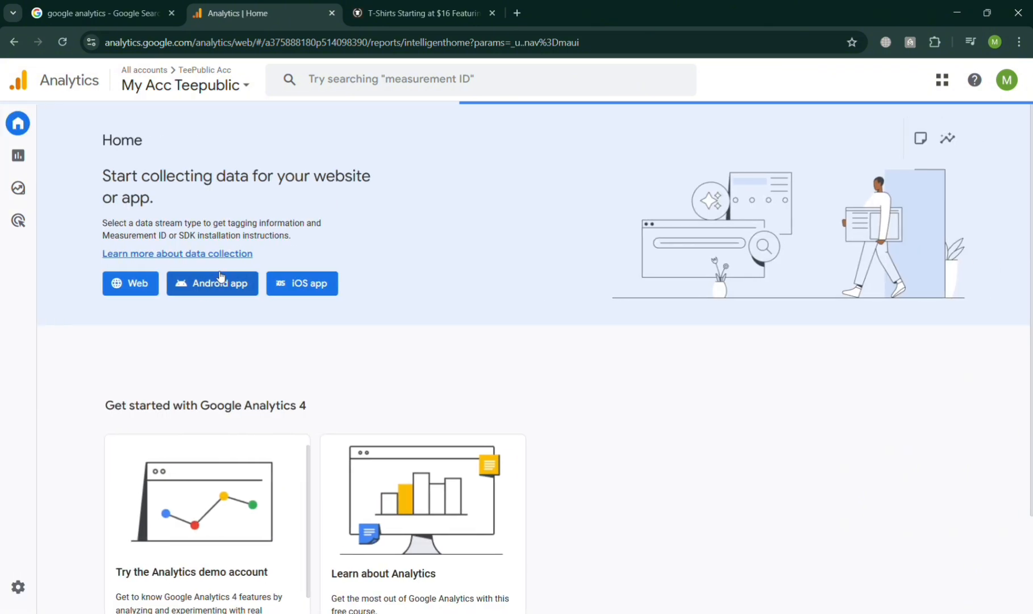
click(122, 283)
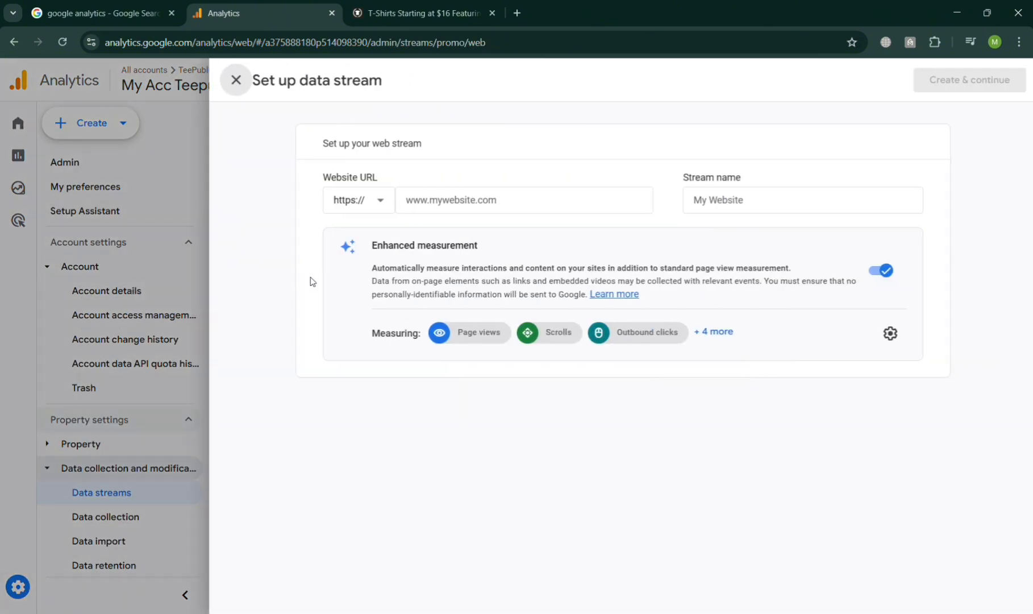
click(488, 200)
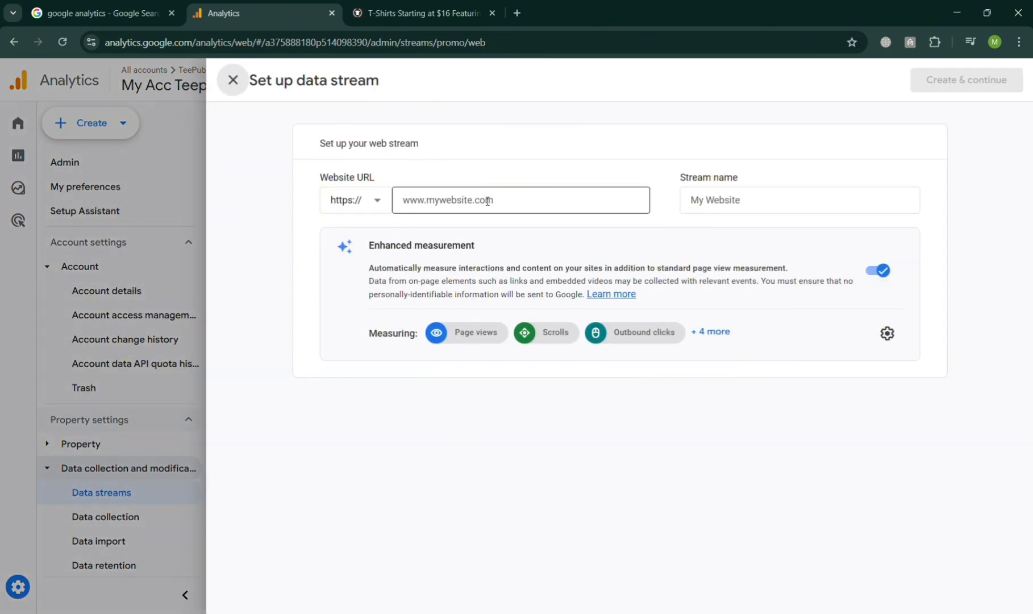
click(418, 7)
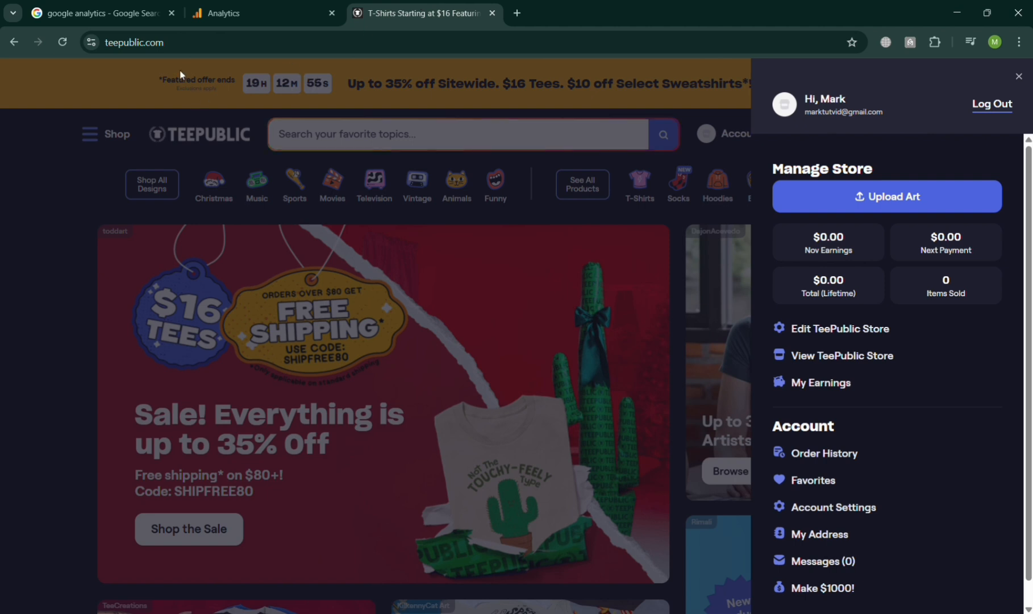
click(169, 44)
key(ctrl+c)
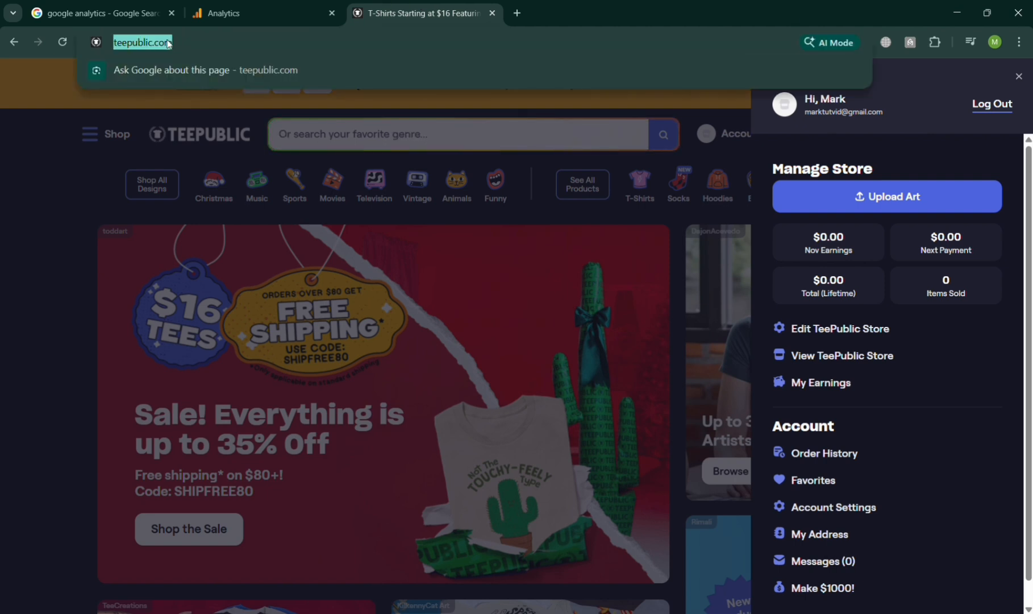
click(236, 6)
key(ctrl+v)
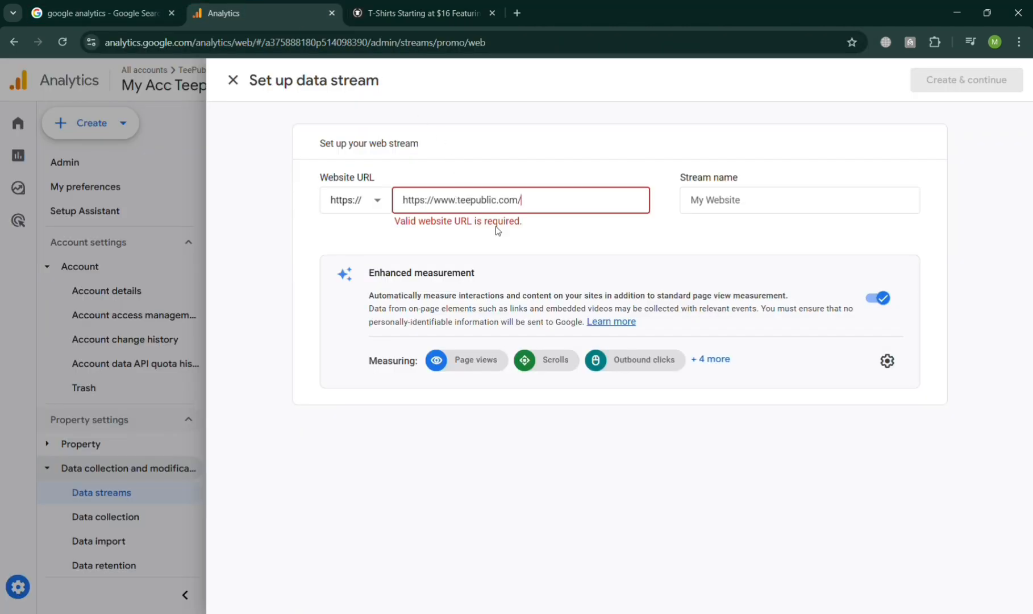
- Name the web data stream "TeePublic"
click(736, 204)
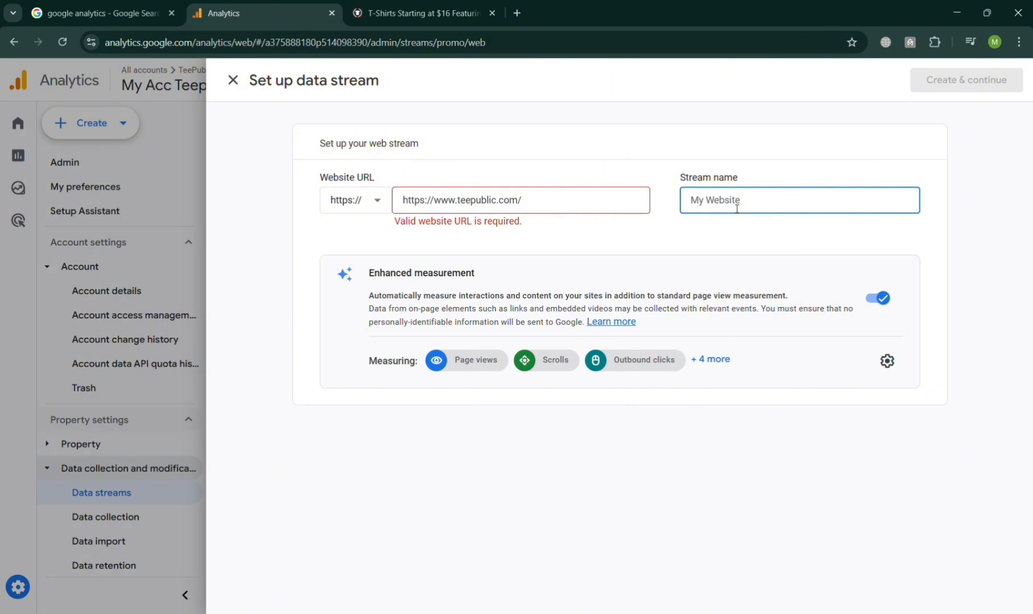
text(TeePublic)
click(794, 441)
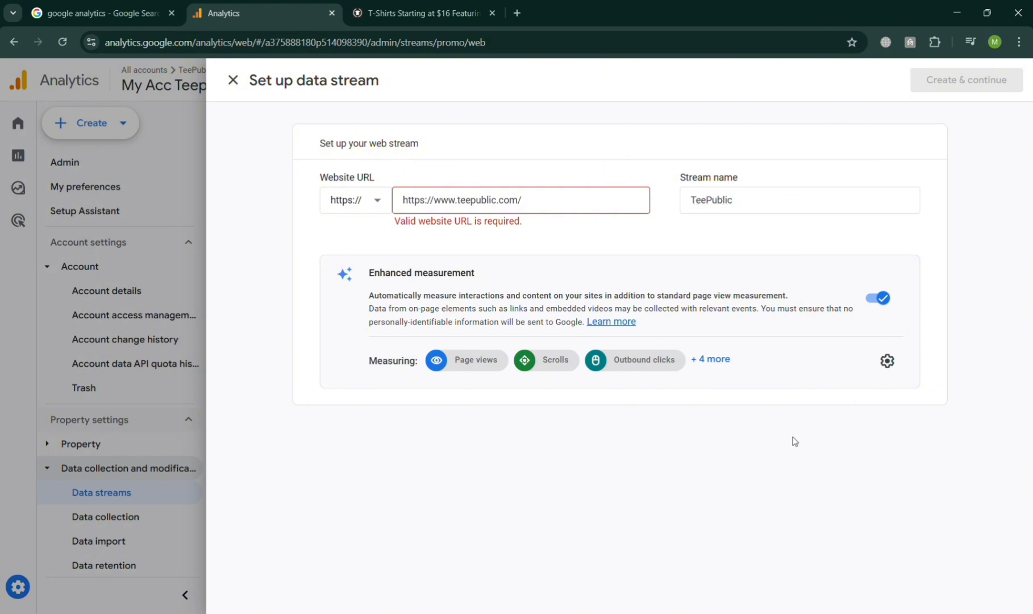
click(554, 210)
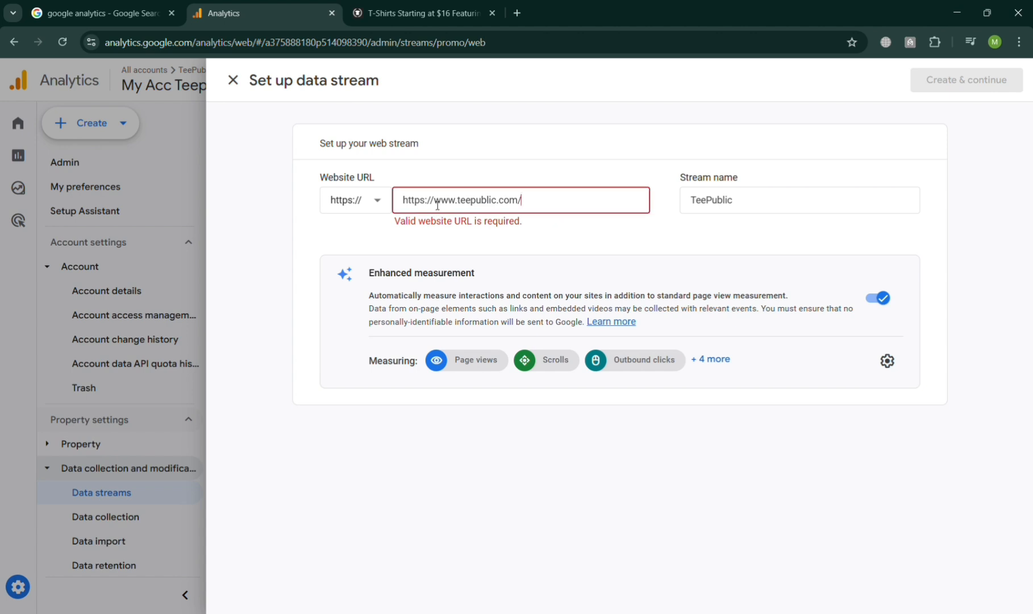
drag(437, 205, 314, 203)
key(BackSpace)
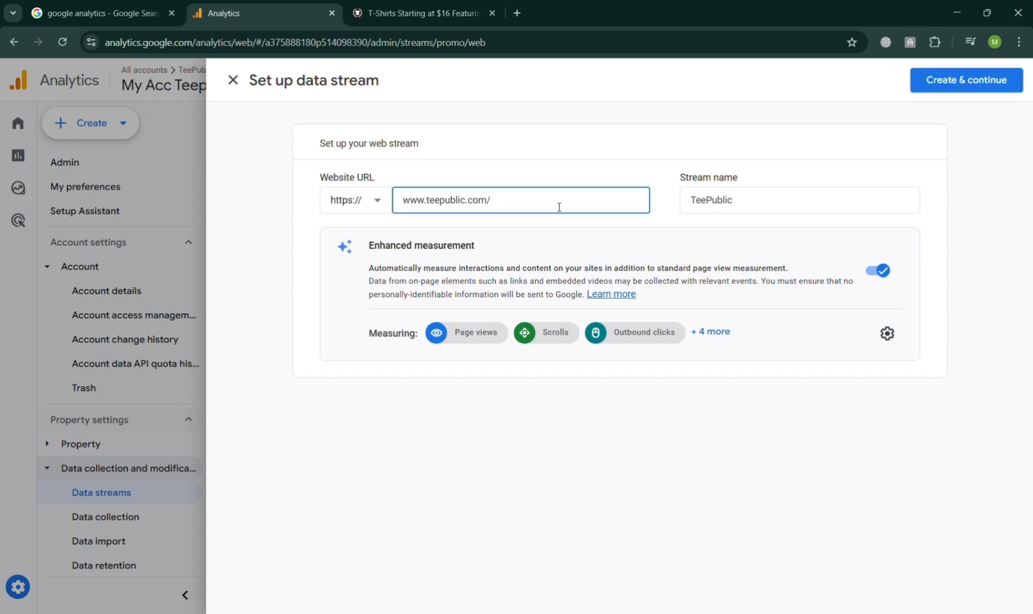
click(703, 438)
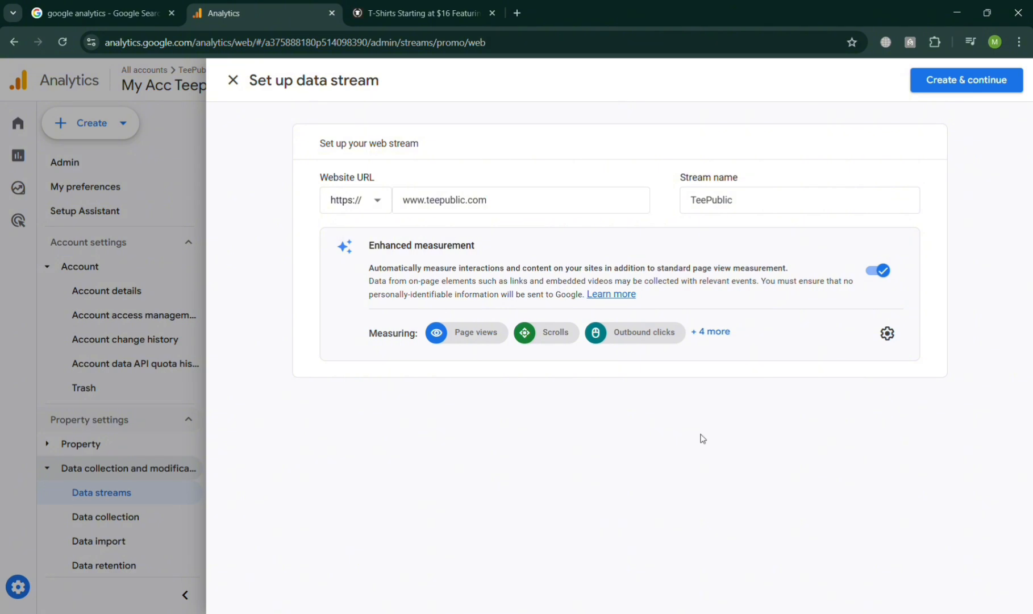
scroll(1022, 99, up, 5)
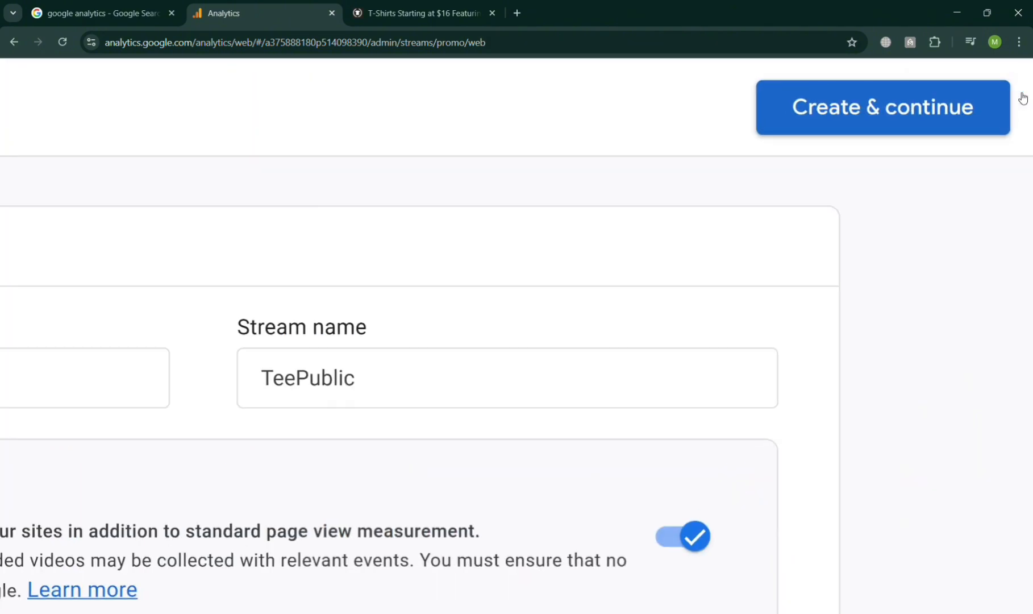
click(970, 123)
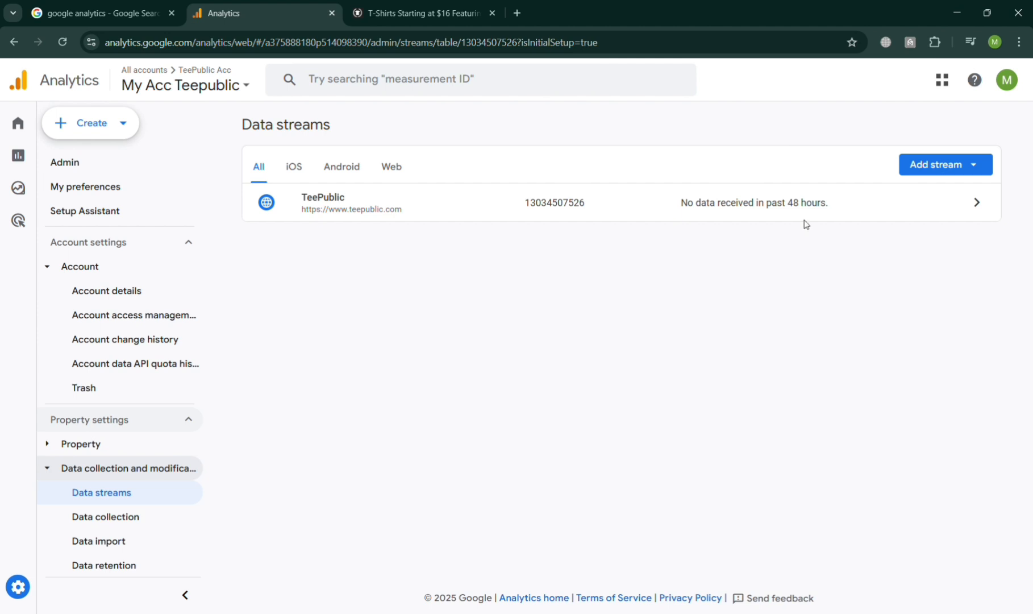
- Close the Google tag setup instructions and look through the TeePublic web stream's details
click(970, 208)
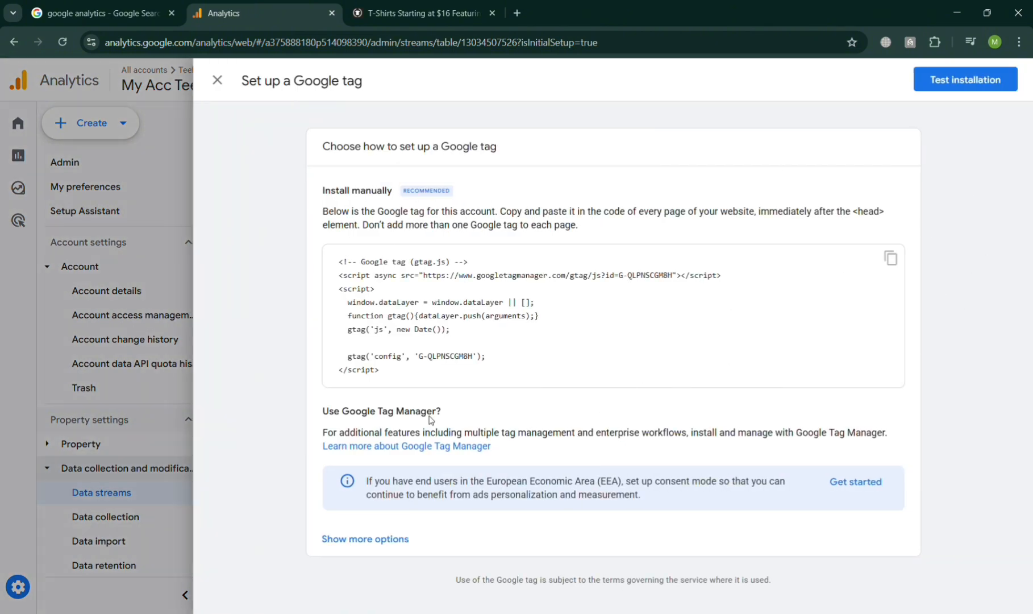
click(218, 81)
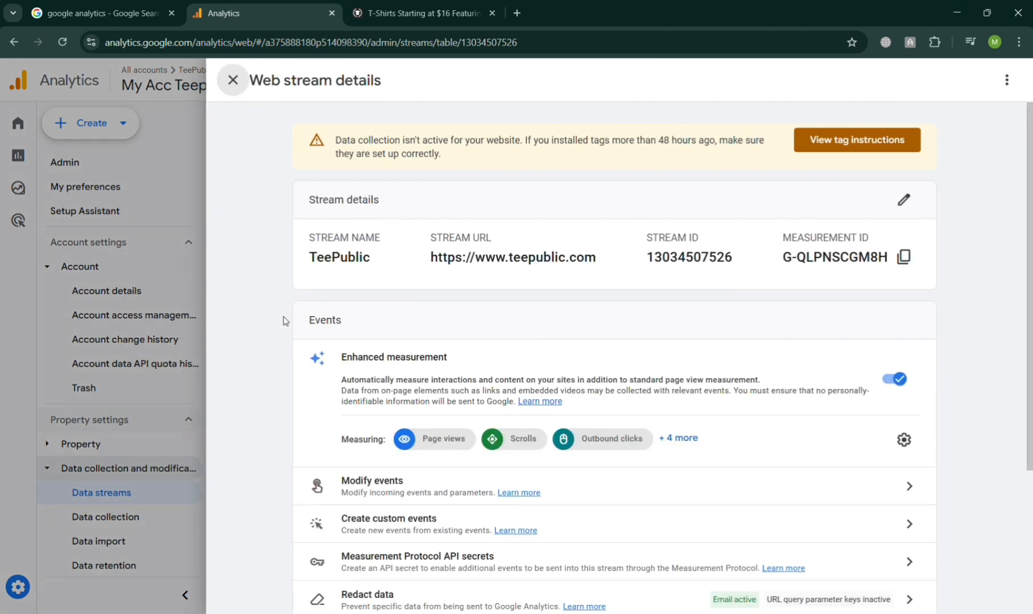
scroll(533, 406, down, 2)
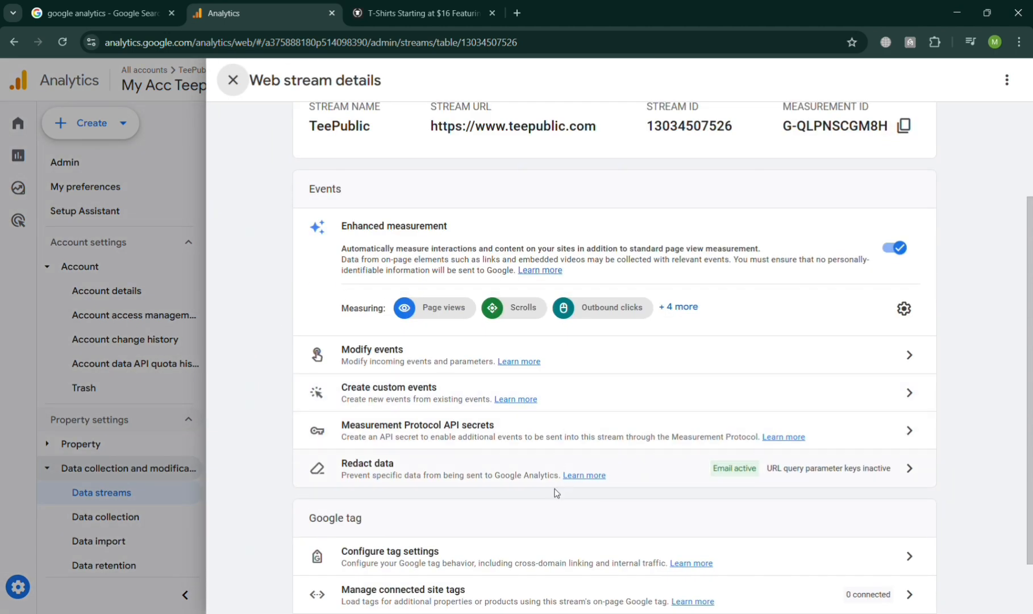
- Review the TeePublic web stream's details, event options and Google tag settings, and close the stream details
scroll(672, 220, up, 2)
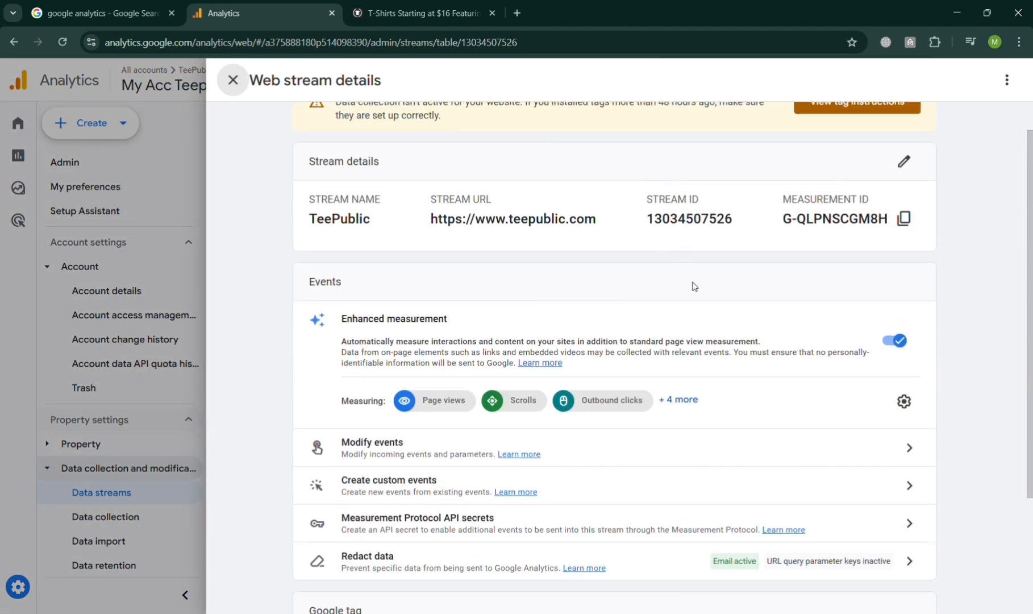
scroll(682, 392, down, 2)
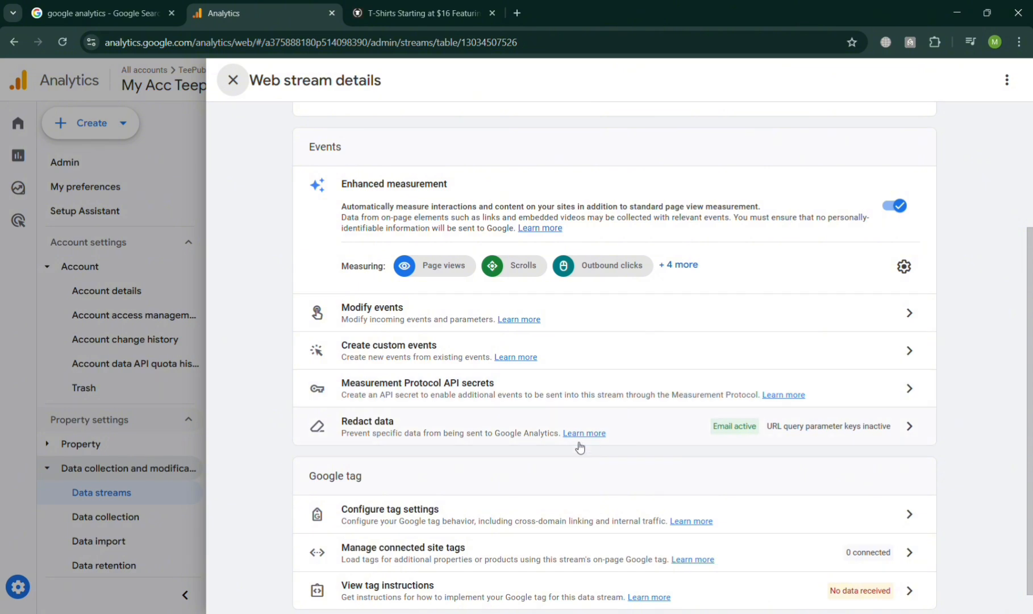
scroll(484, 480, down, 1)
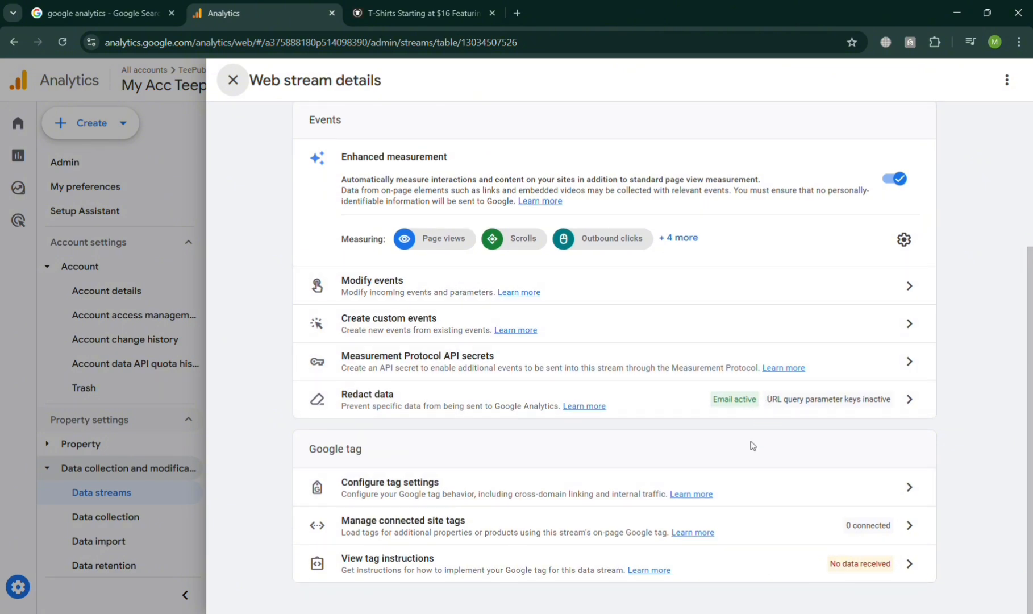
scroll(689, 580, up, 3)
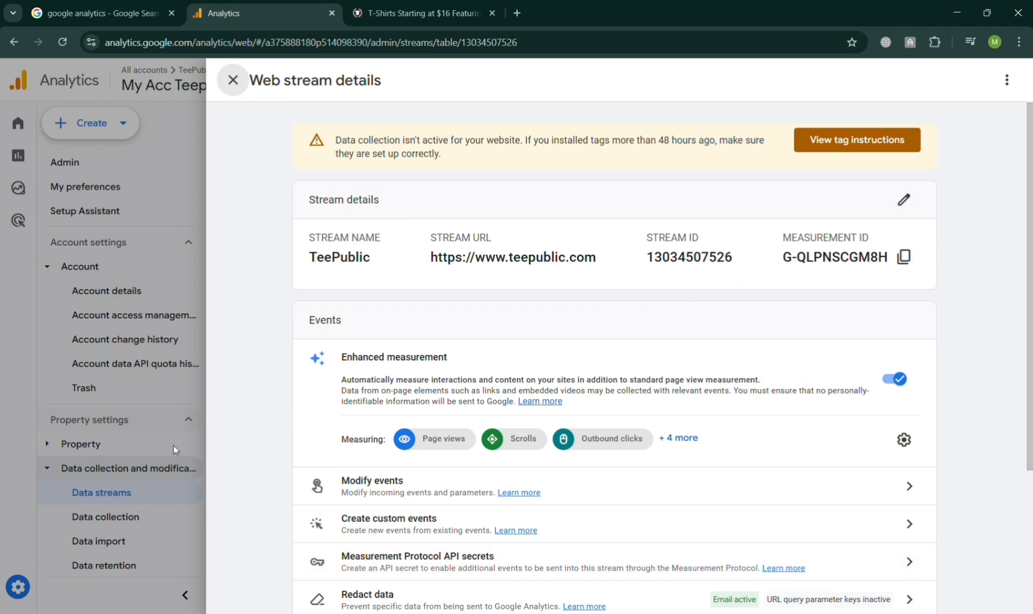
click(233, 80)
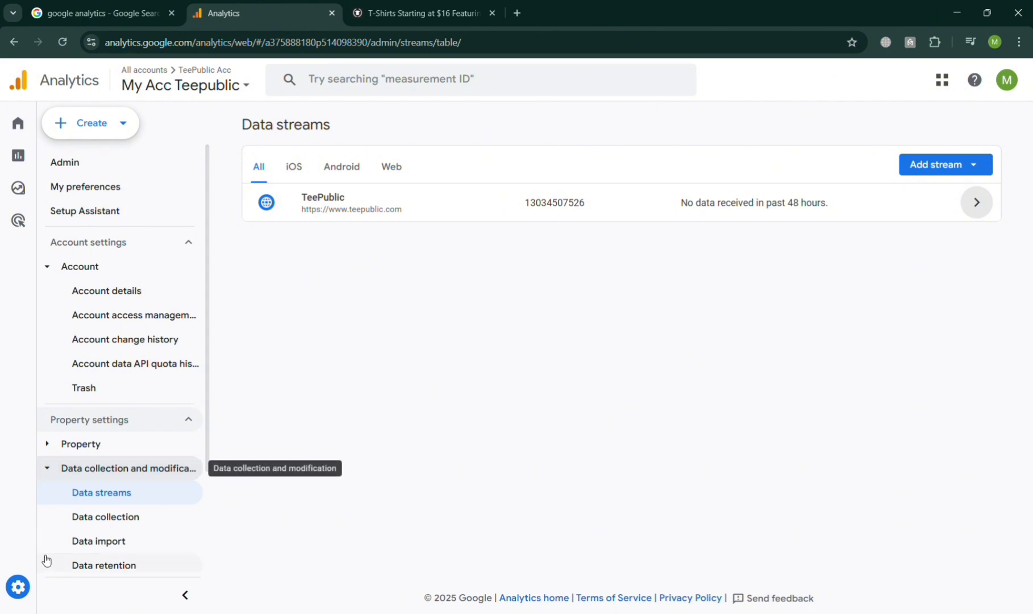
- Open the Admin overview and look through its account, property, data display and product link settings
click(23, 595)
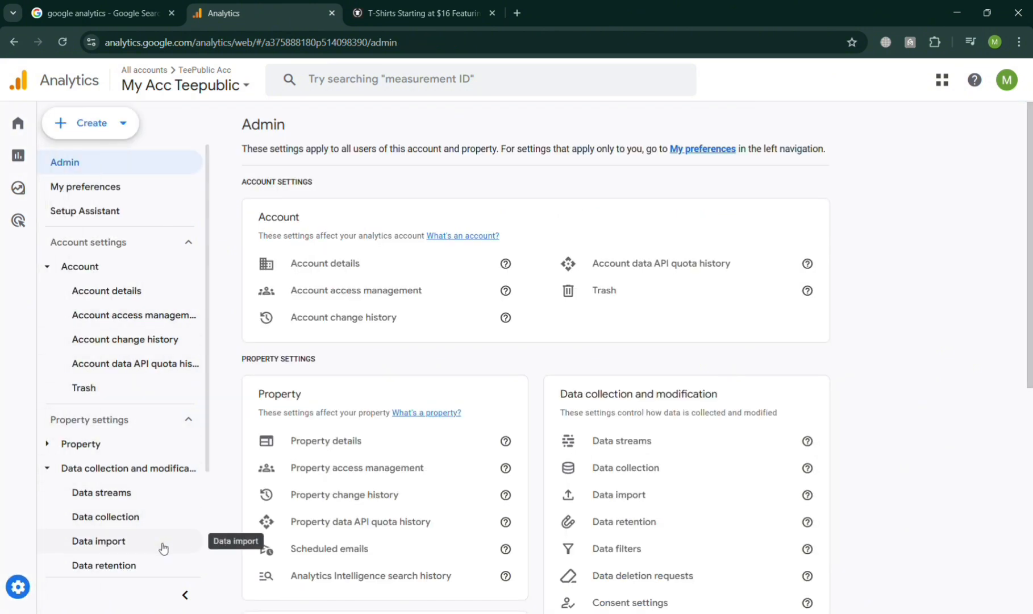
scroll(162, 548, down, 2)
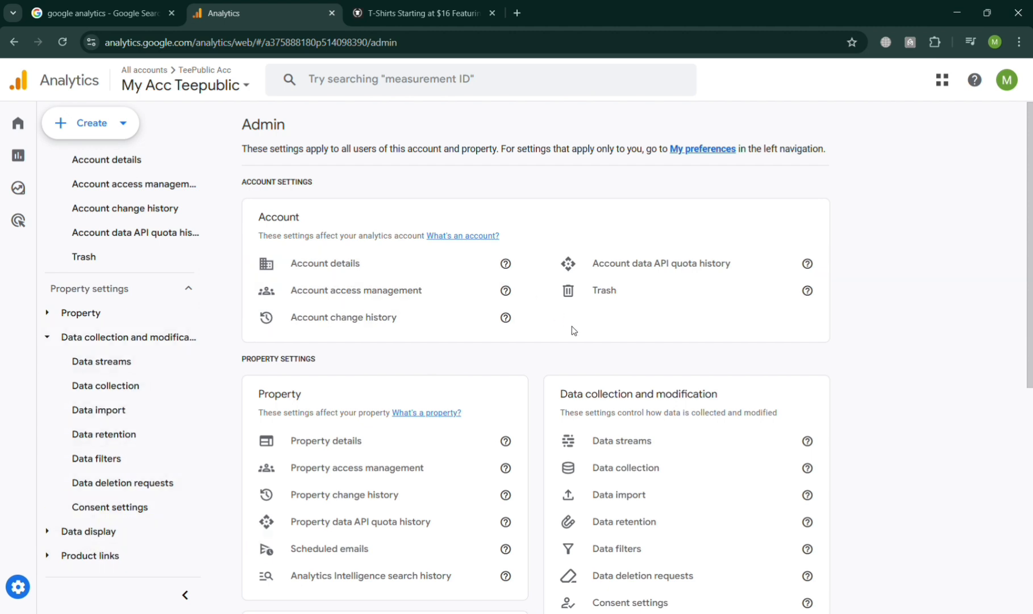
scroll(566, 481, down, 5)
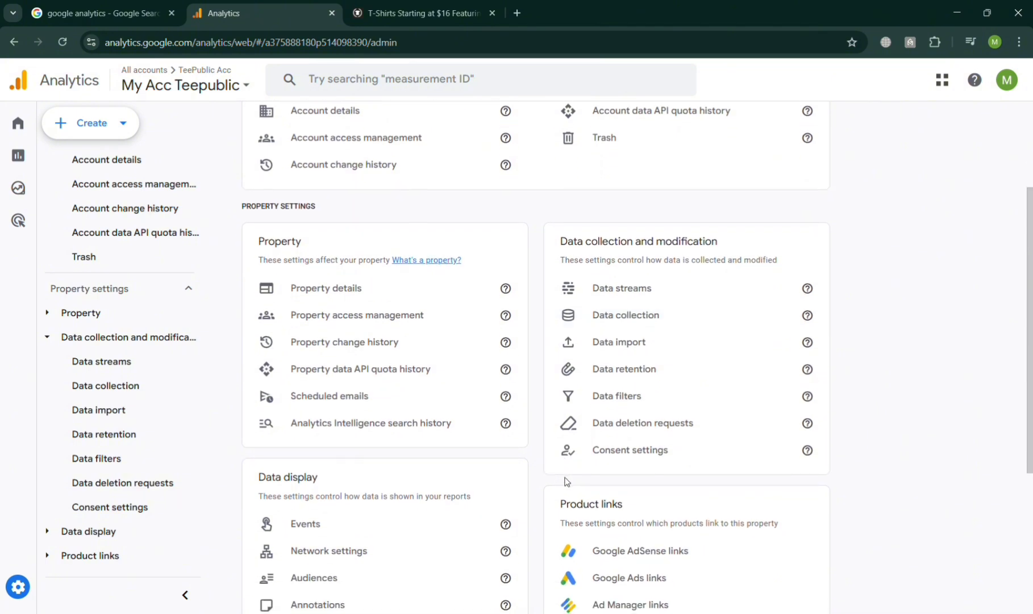
scroll(566, 483, down, 2)
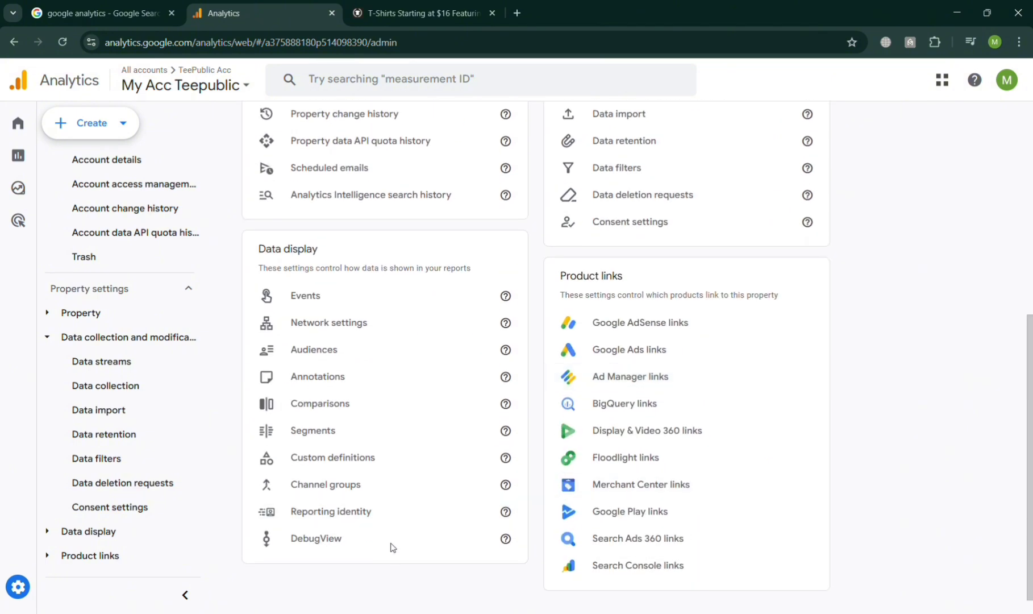
scroll(420, 312, up, 4)
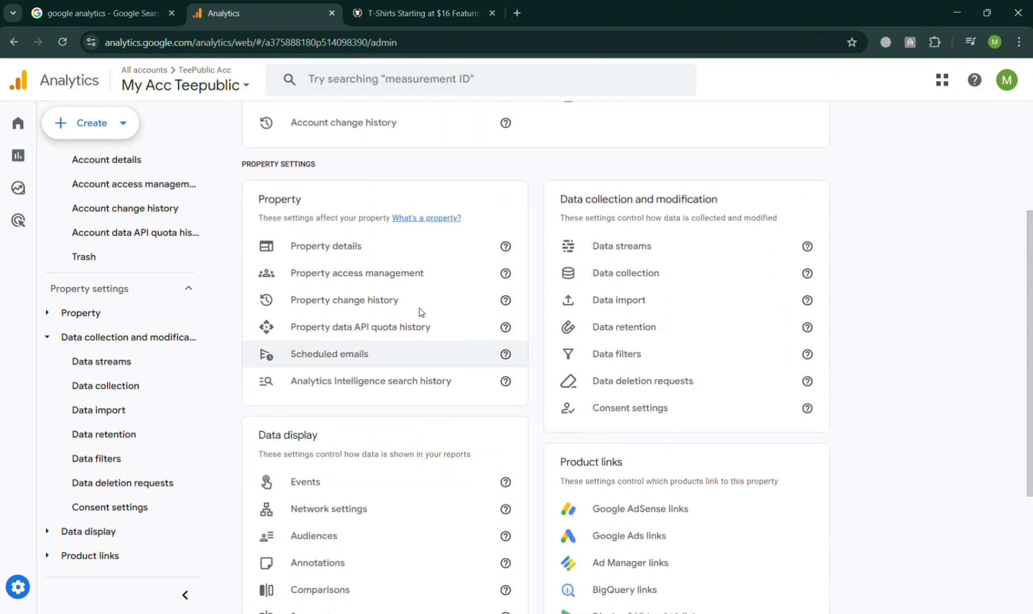
scroll(420, 312, up, 3)
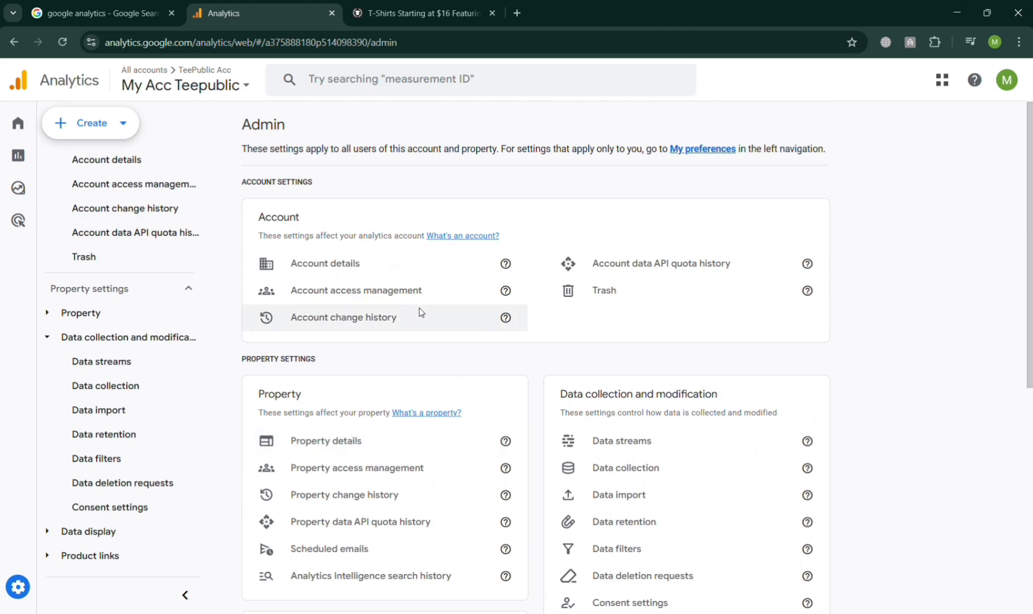
- Switch to TeePublic and open the Google Analytics page within the account settings
click(475, 3)
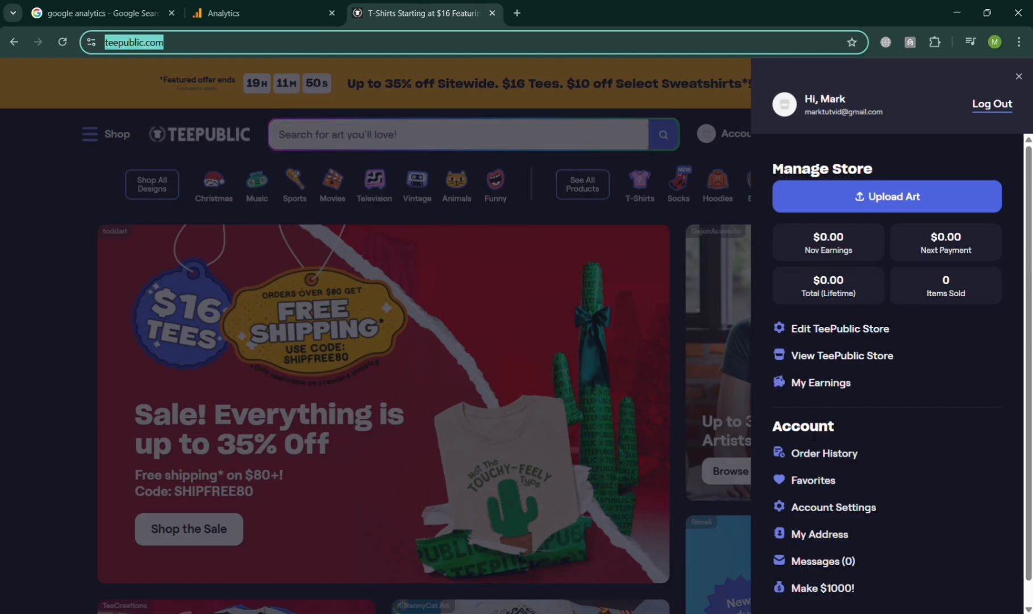
click(832, 512)
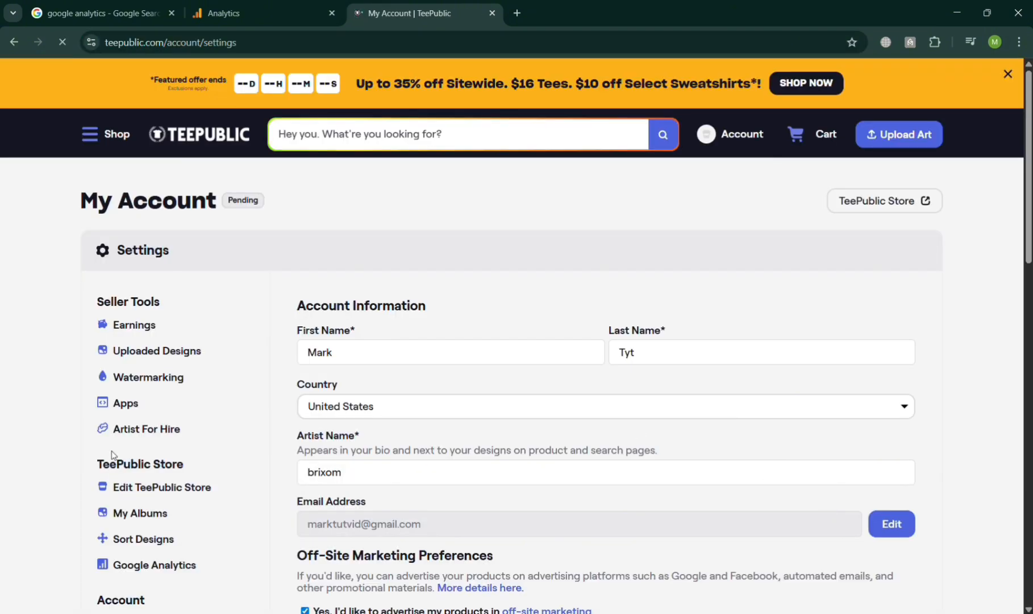
click(164, 570)
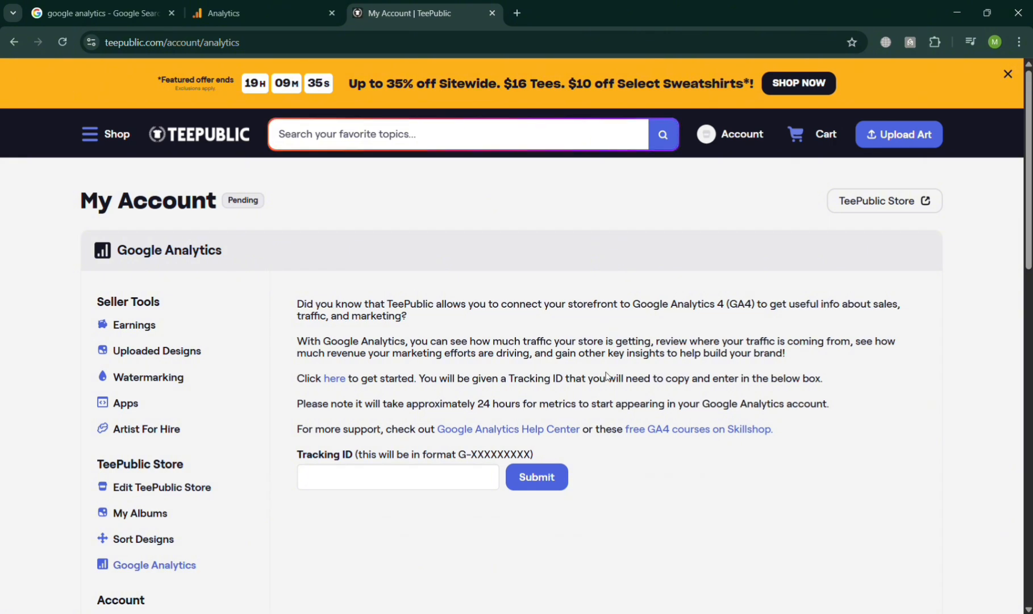
- Return to Google Analytics, search for "tracking info", and look for the tracking ID on Home and in the account details
click(268, 5)
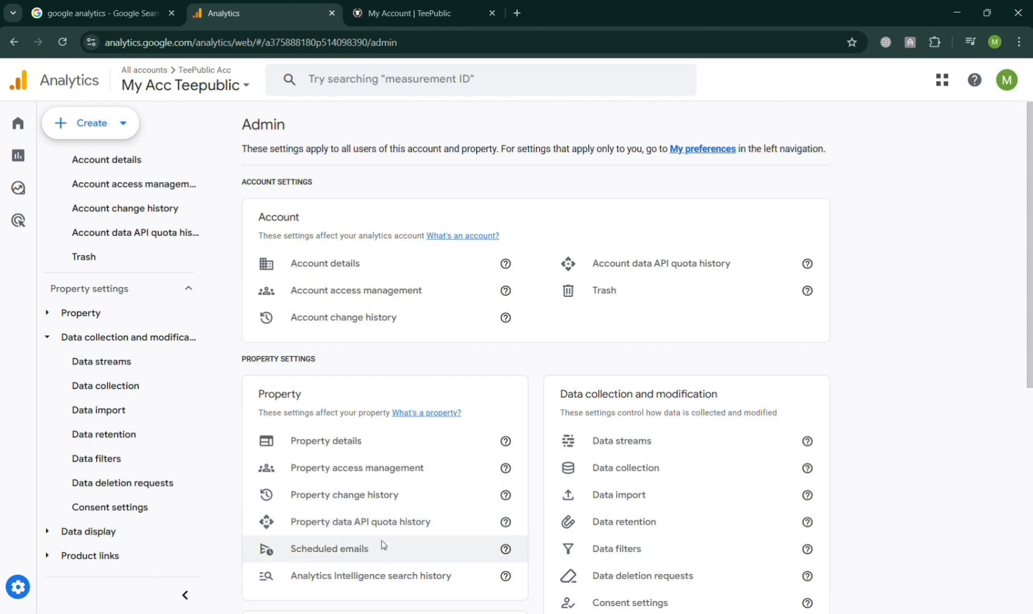
click(362, 274)
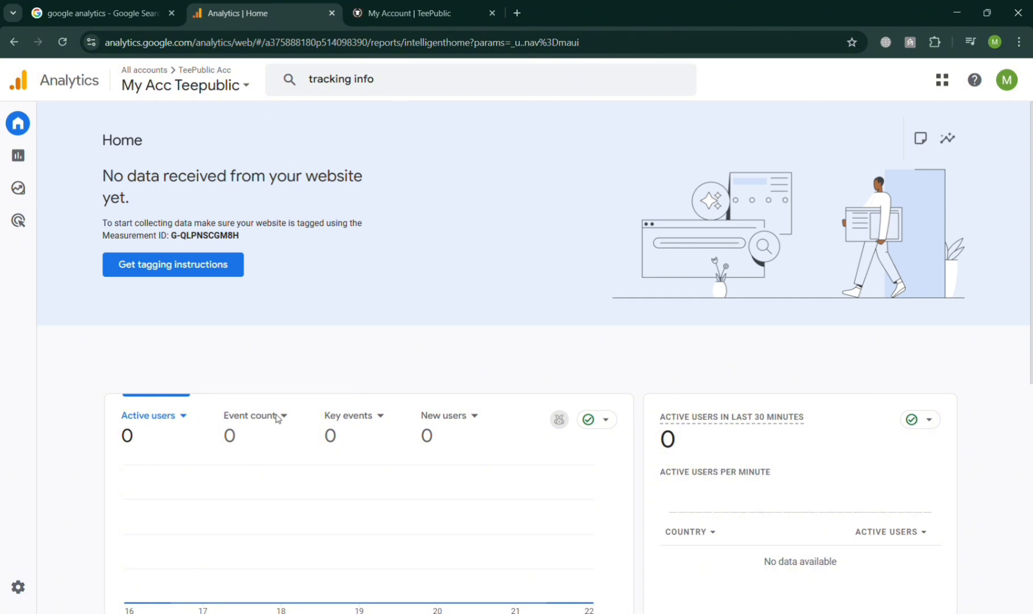
scroll(341, 568, down, 4)
scroll(358, 608, up, 1)
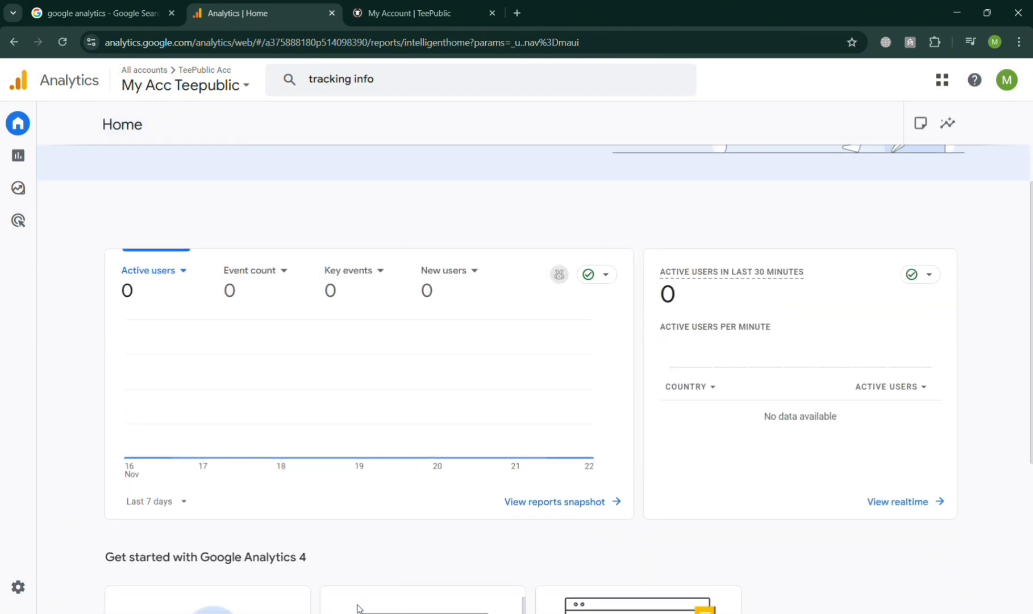
mouse_move(30, 507)
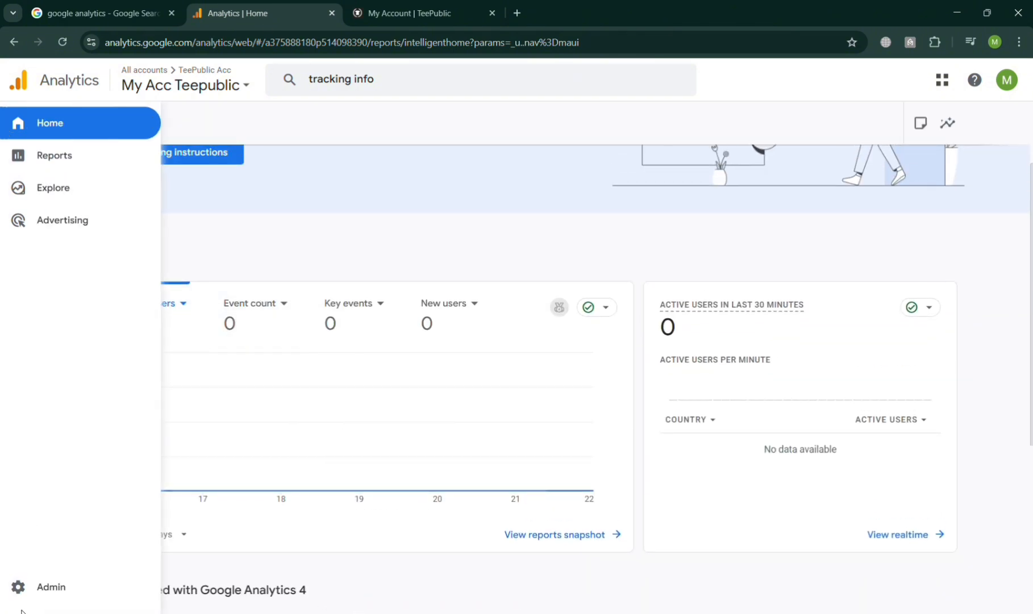
click(51, 588)
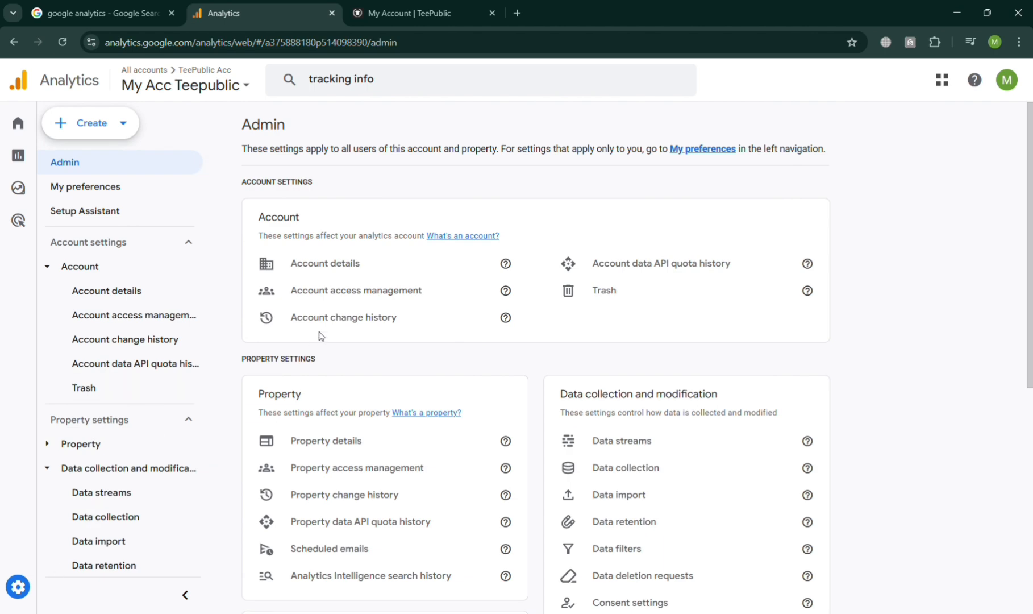
click(147, 292)
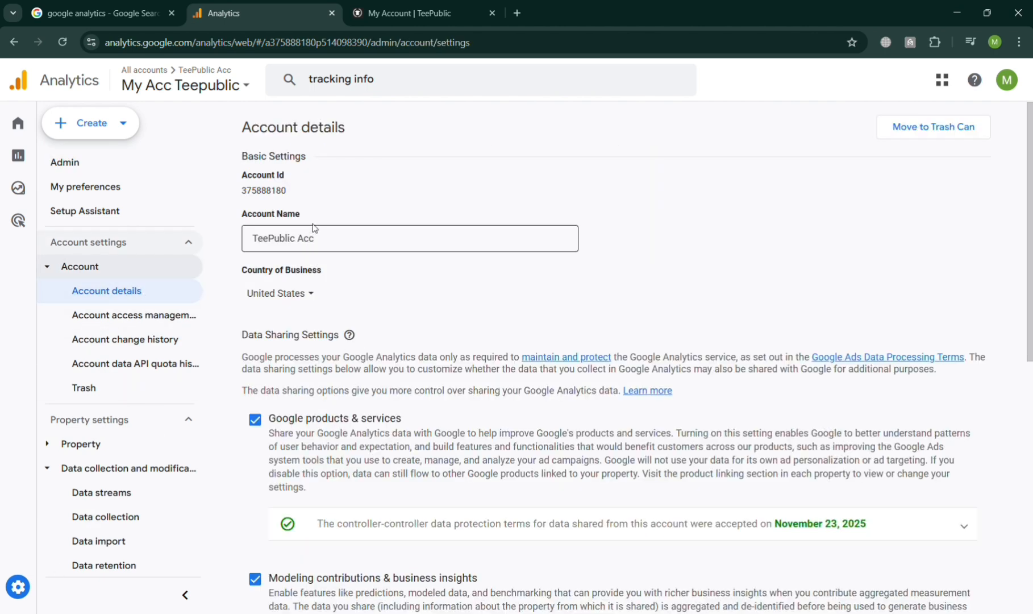
scroll(369, 435, down, 9)
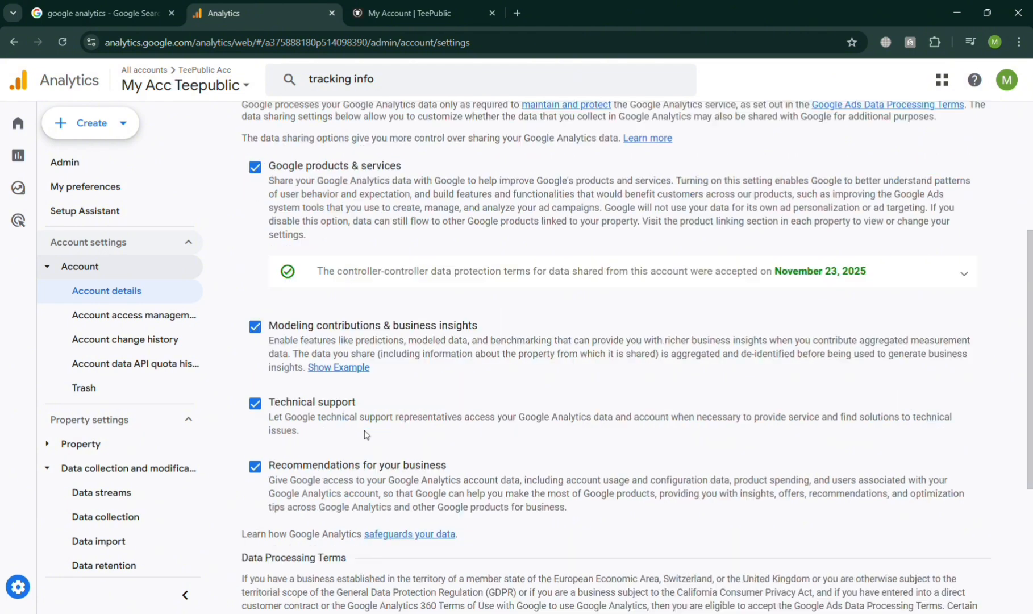
scroll(367, 434, up, 2)
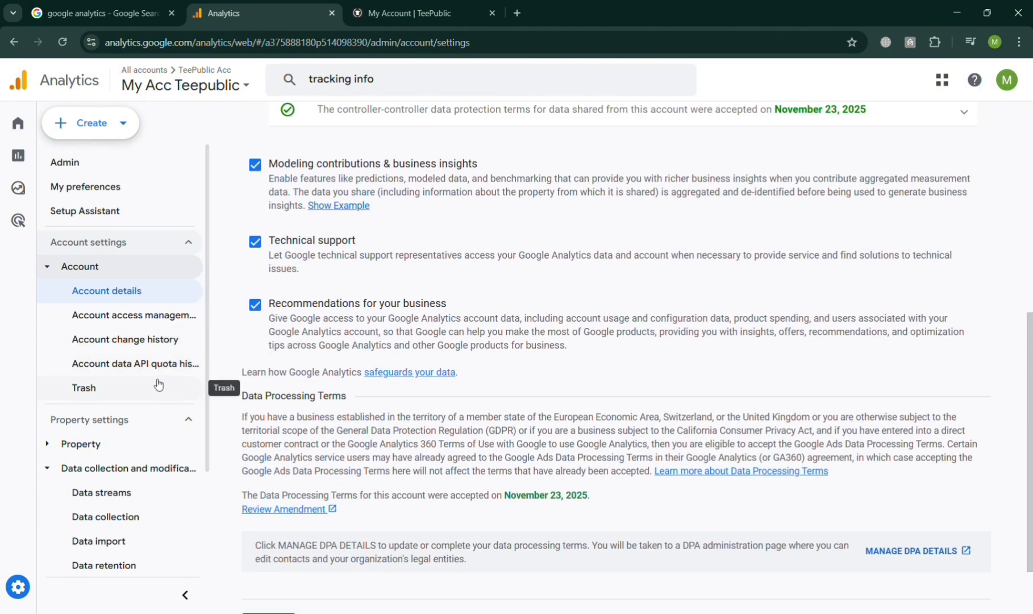
- Copy the TeePublic Measurement ID from the "tracking info" search results and submit it as the Tracking ID in TeePublic's Google Analytics settings
click(403, 80)
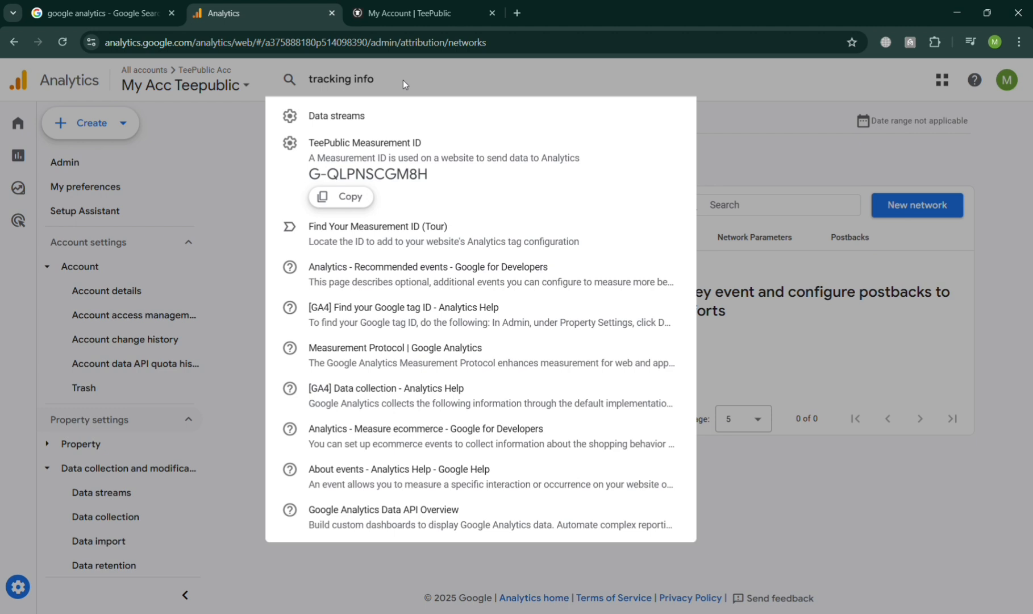
click(352, 199)
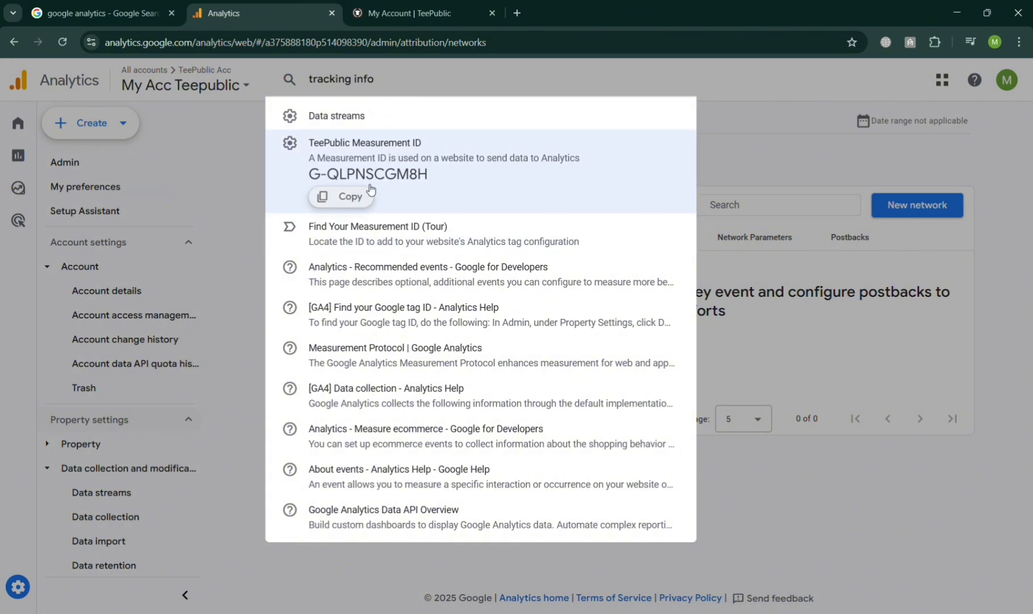
click(407, 22)
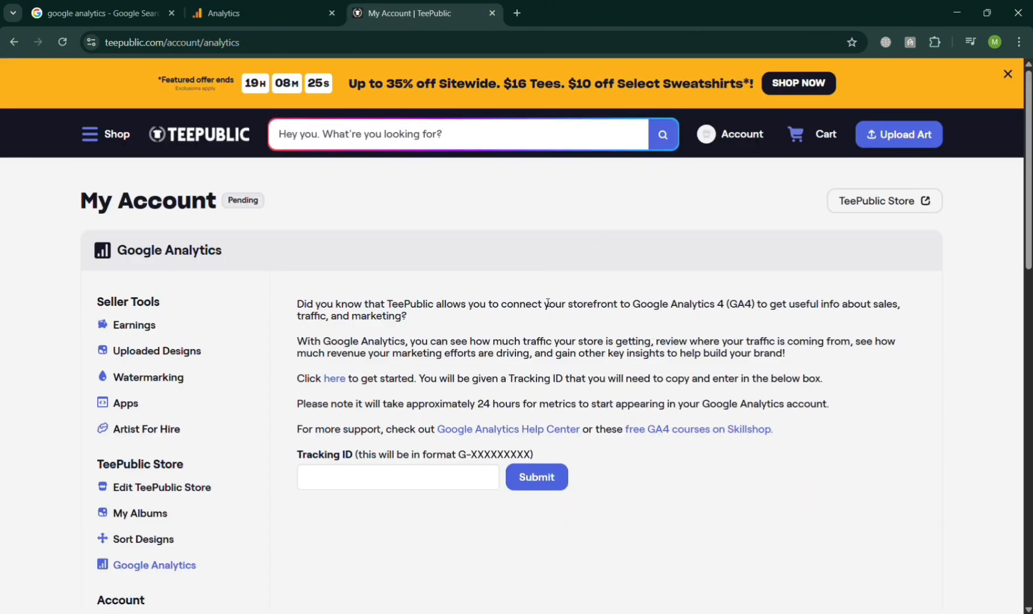
click(439, 476)
key(ctrl+v)
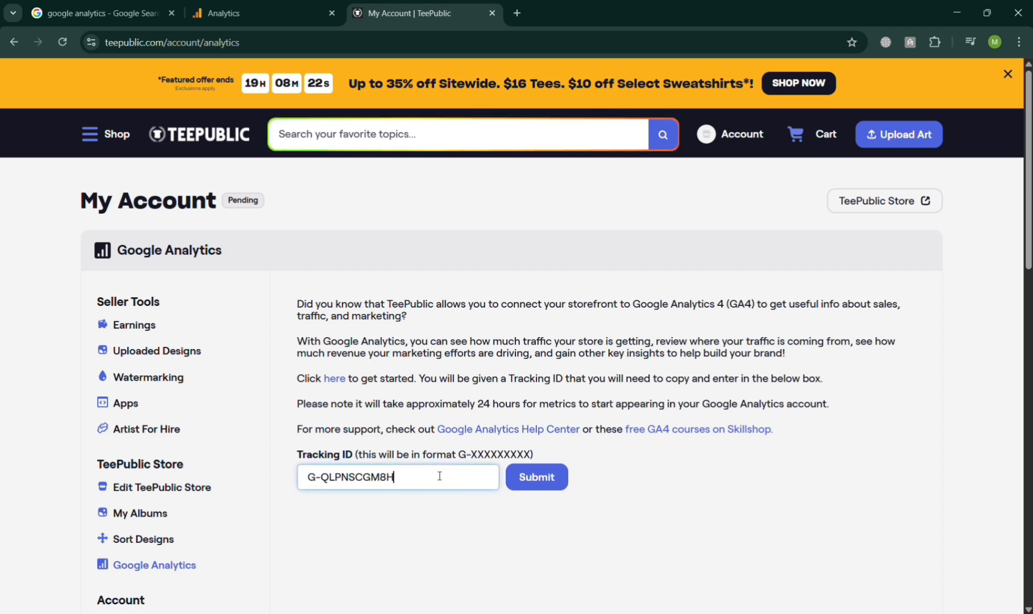
click(555, 489)
click(555, 489)
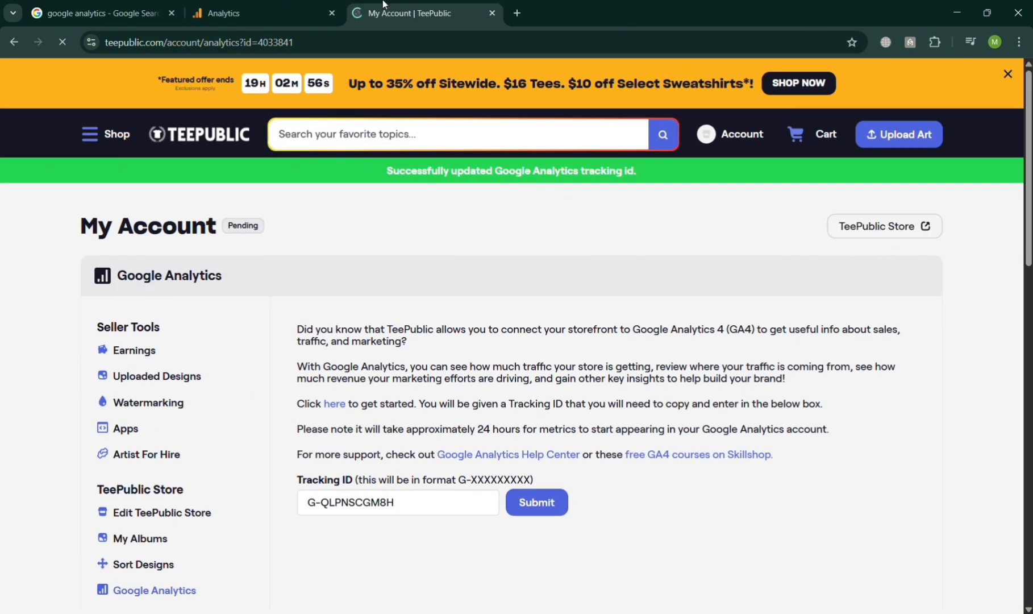
- Open the Google Analytics Home overview and examine its user and event cards, the selectable metrics and the getting-started section
click(326, 4)
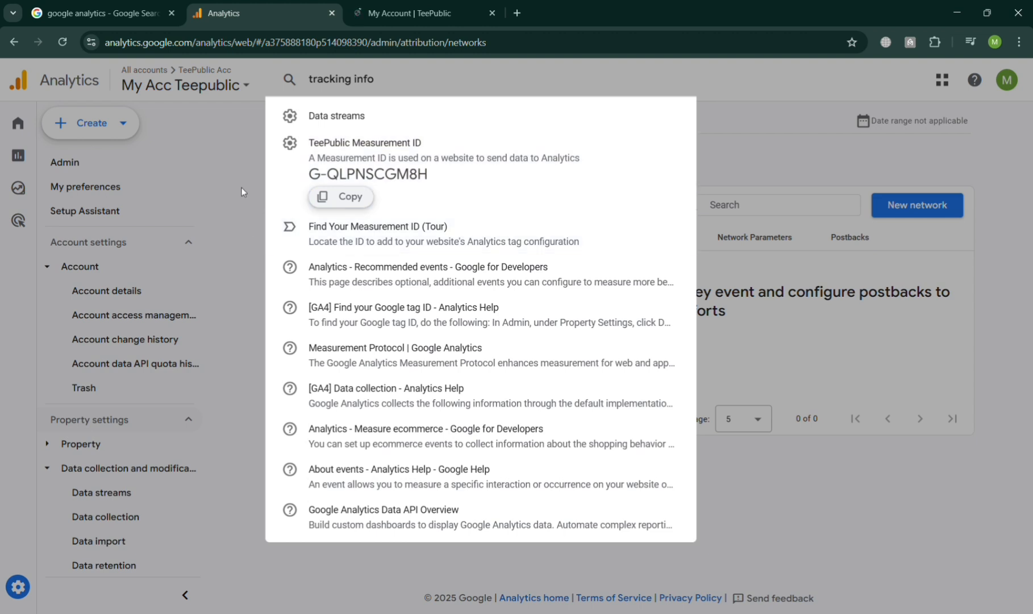
click(191, 185)
click(18, 123)
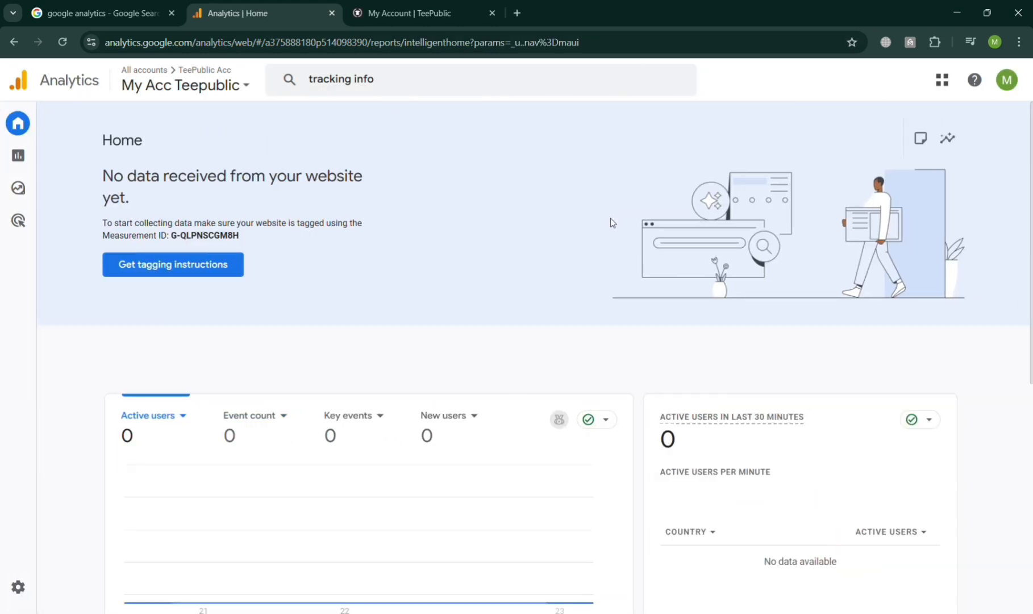
scroll(549, 534, down, 5)
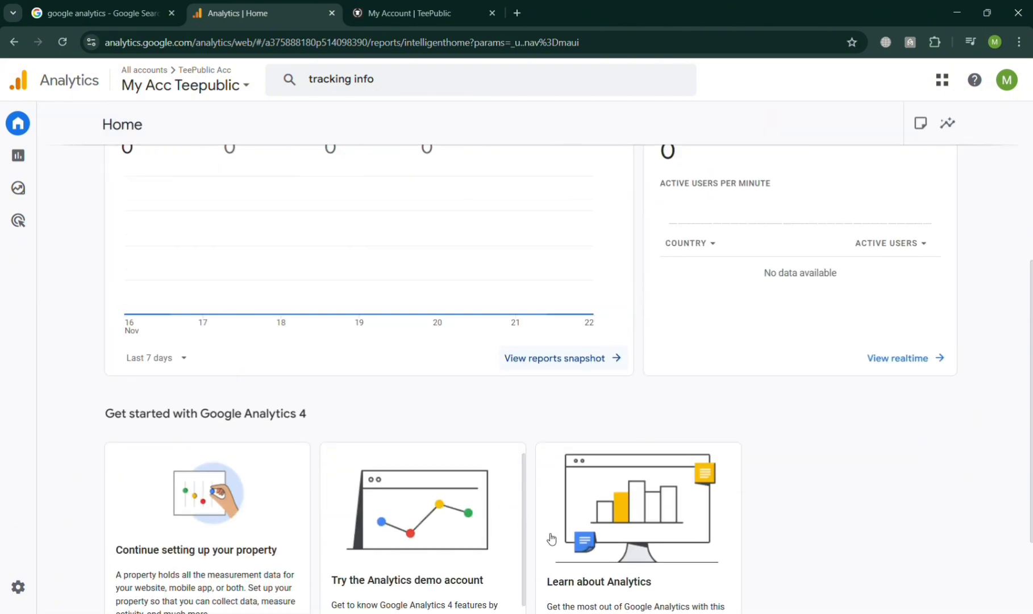
scroll(552, 537, up, 3)
scroll(551, 537, up, 1)
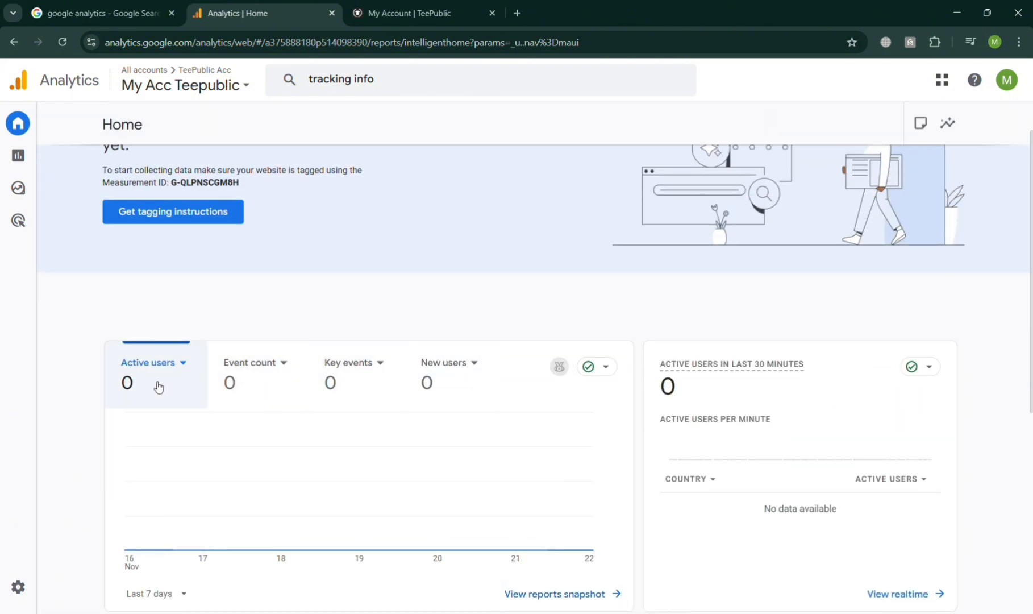
click(185, 363)
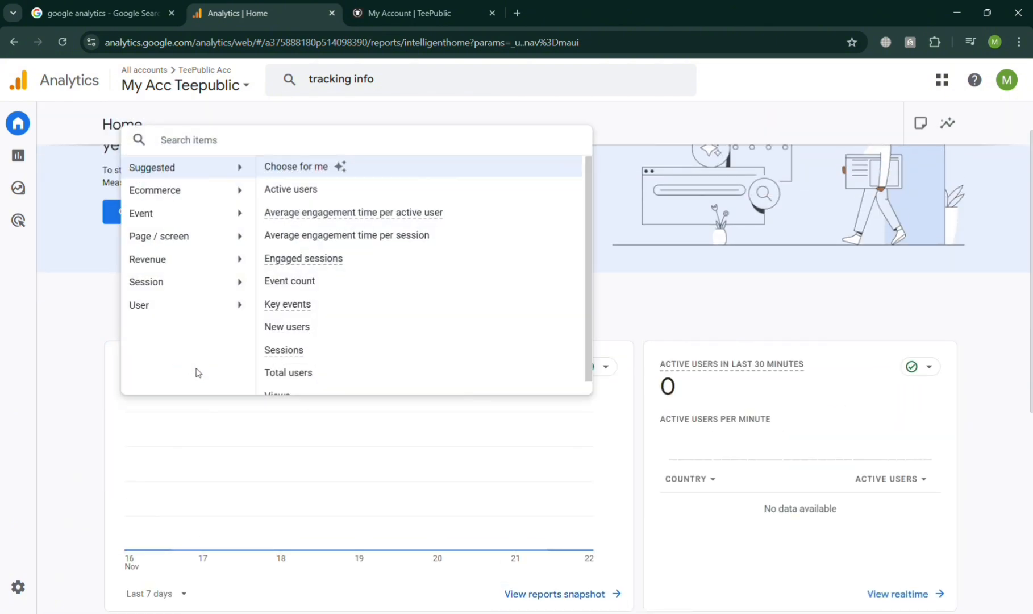
click(62, 391)
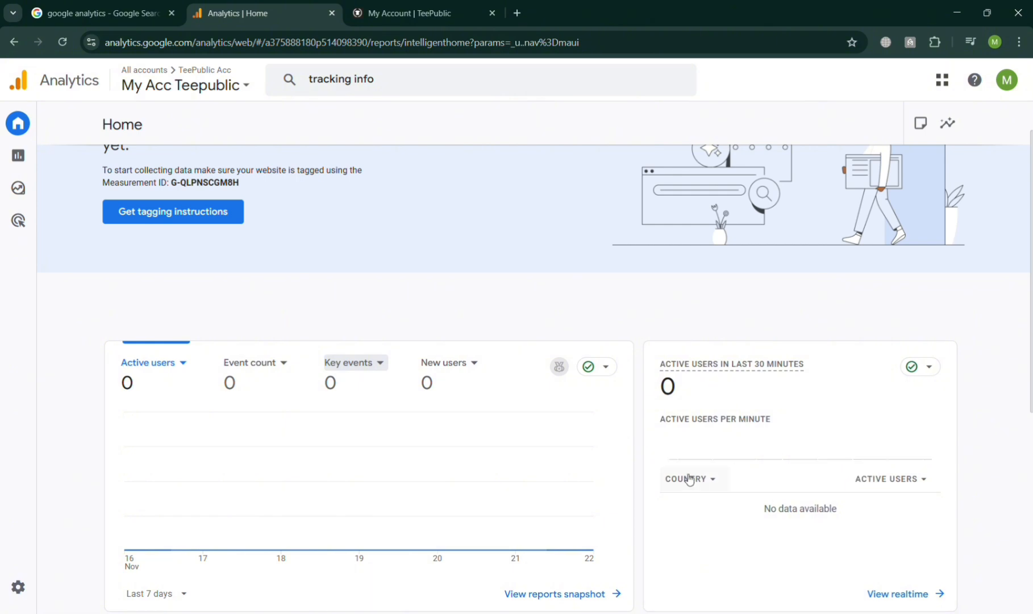
scroll(694, 472, down, 5)
scroll(695, 473, down, 2)
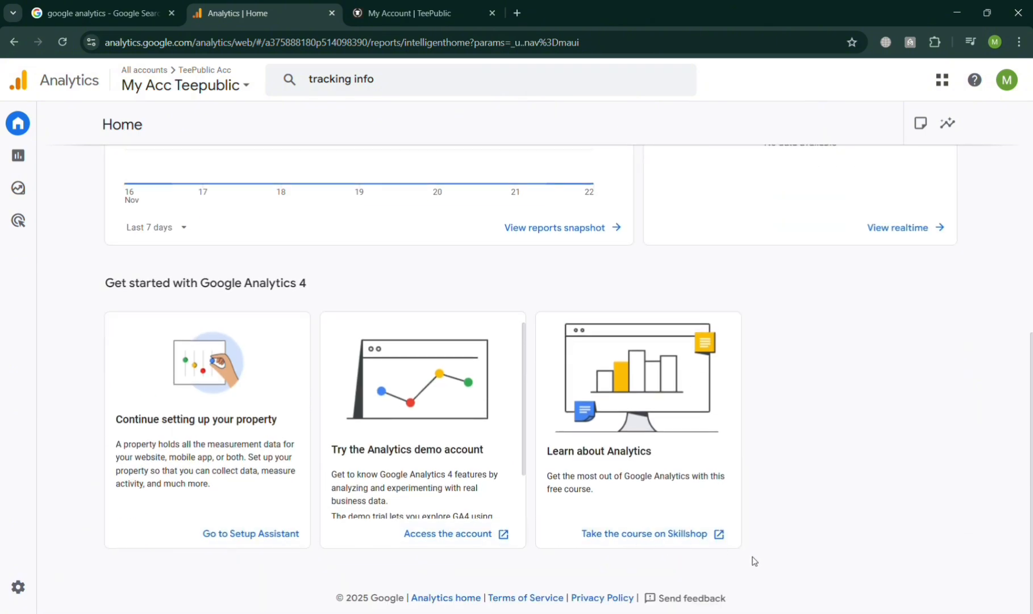
scroll(656, 417, up, 2)
scroll(657, 418, up, 5)
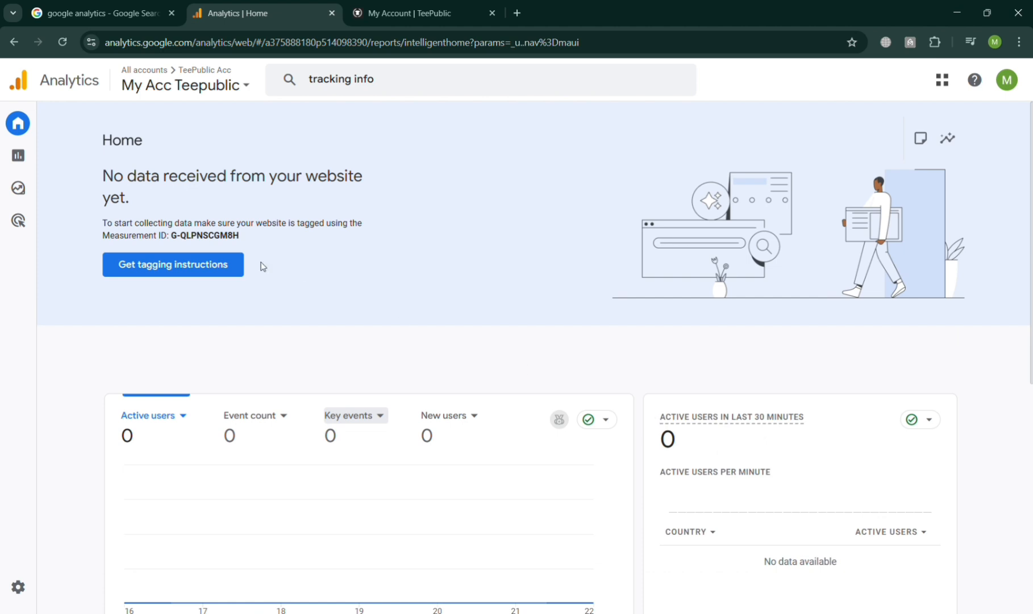
- View the properties listed under the TeePublic Acc account, and switch back to TeePublic's Google Analytics settings
click(180, 86)
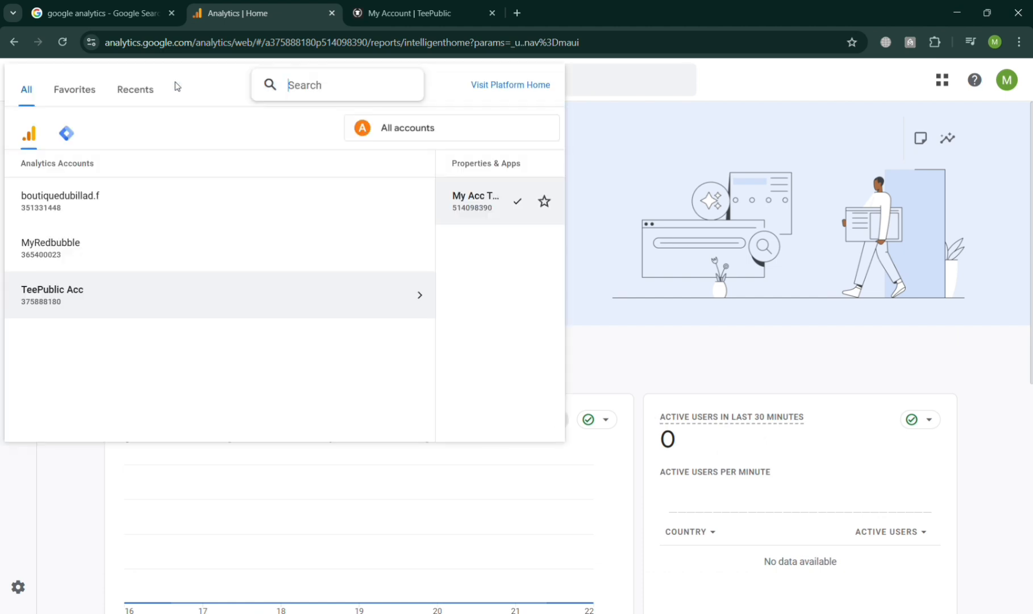
click(416, 293)
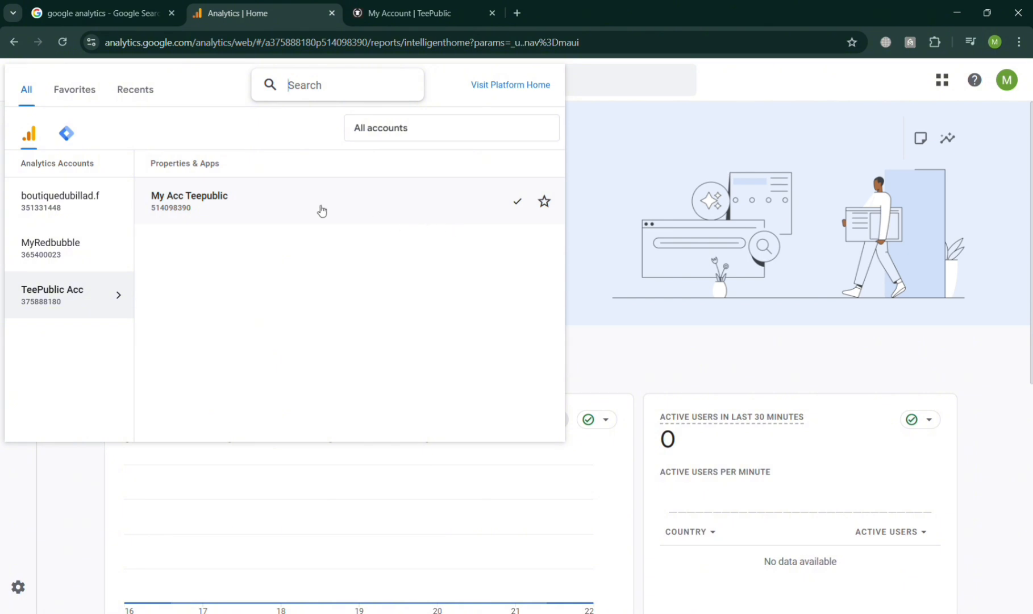
click(754, 90)
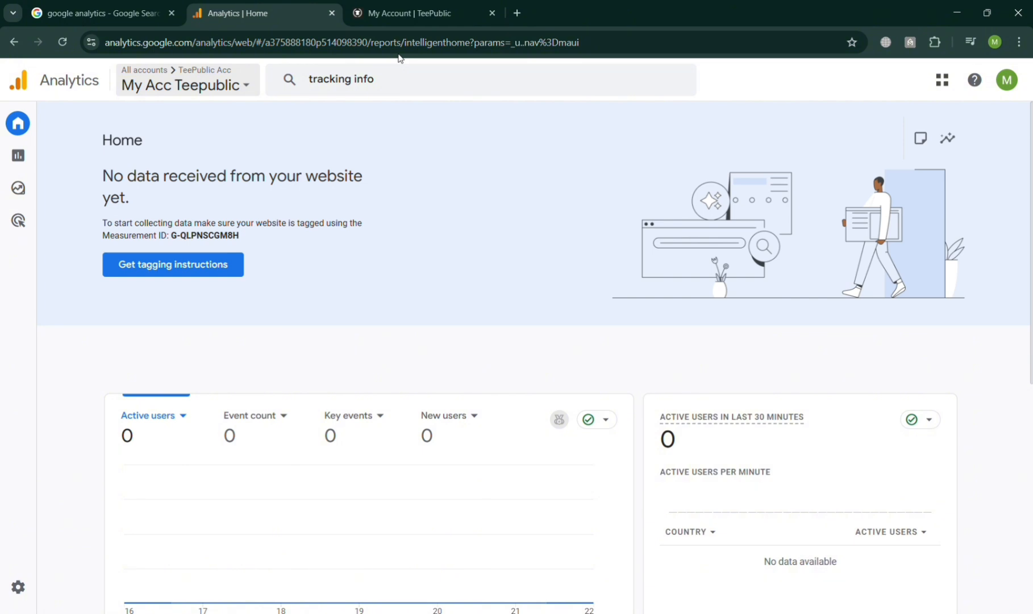
click(424, 5)
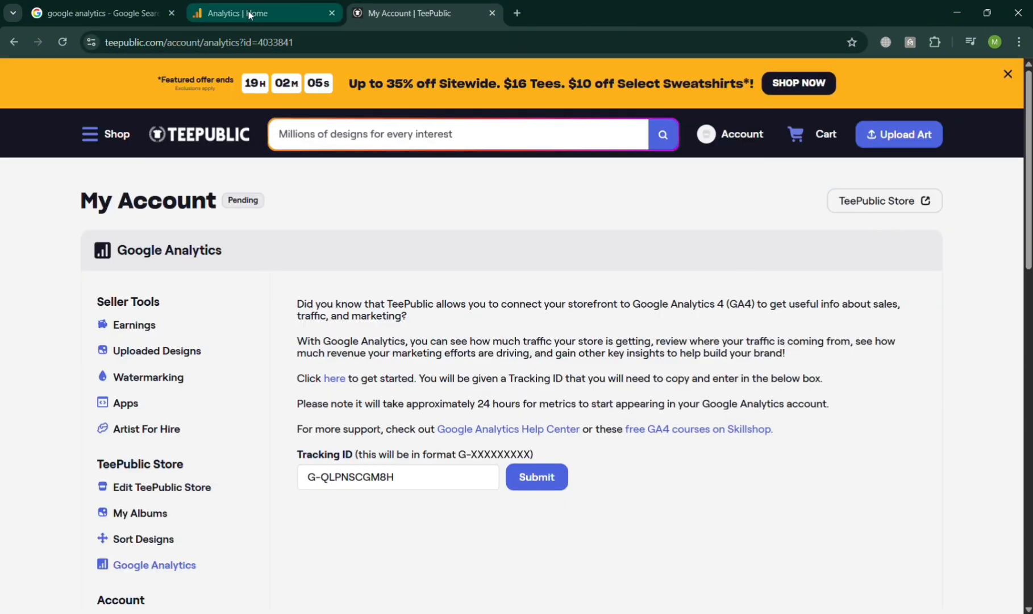